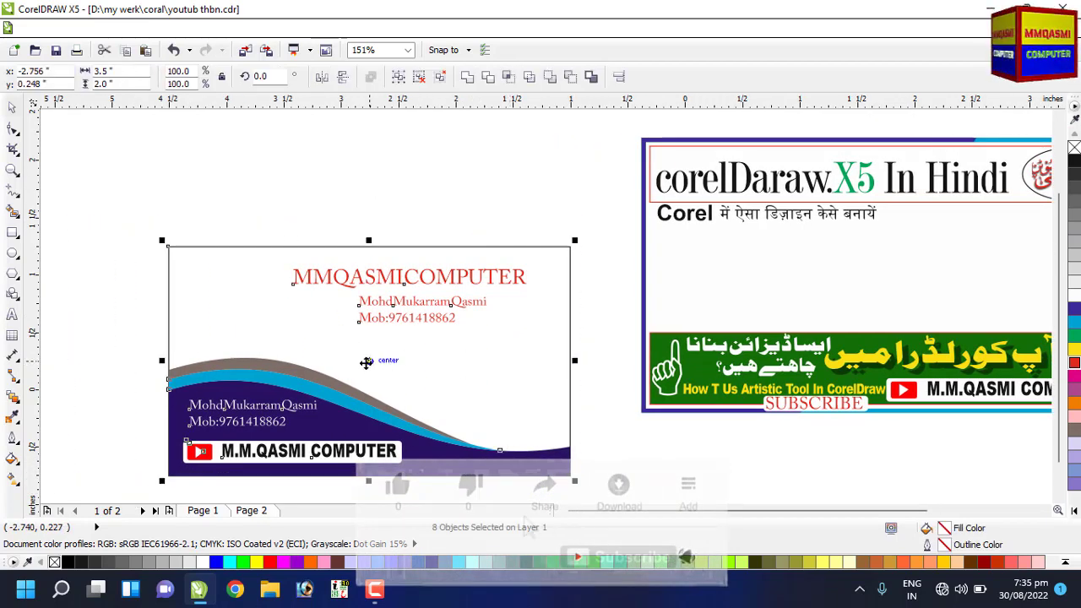
Step: Move the selected business card design up and left to about x -3.12, y 0.88 inches, then deselect it
drag(374, 361, 333, 287)
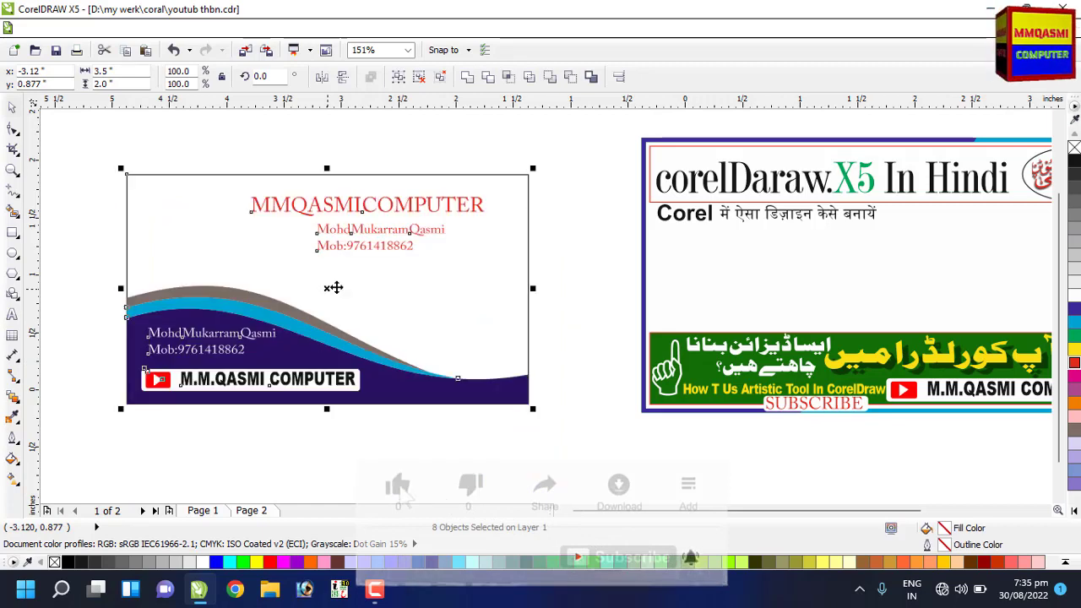
click(606, 440)
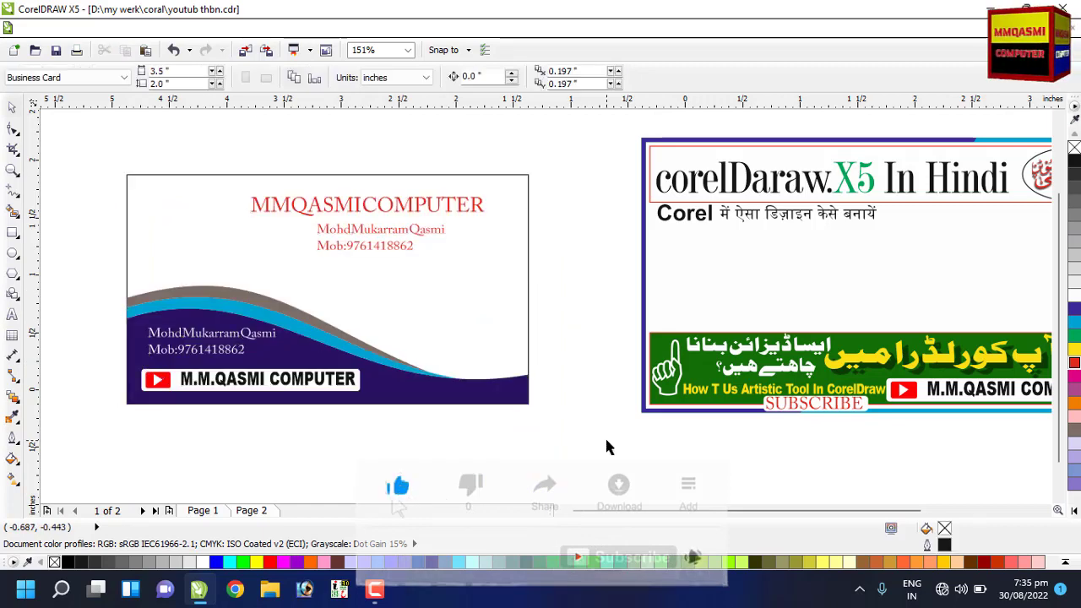
Step: On Page 2, draw a rectangle about 3.42 by 2.12 inches over the blank card page
click(251, 510)
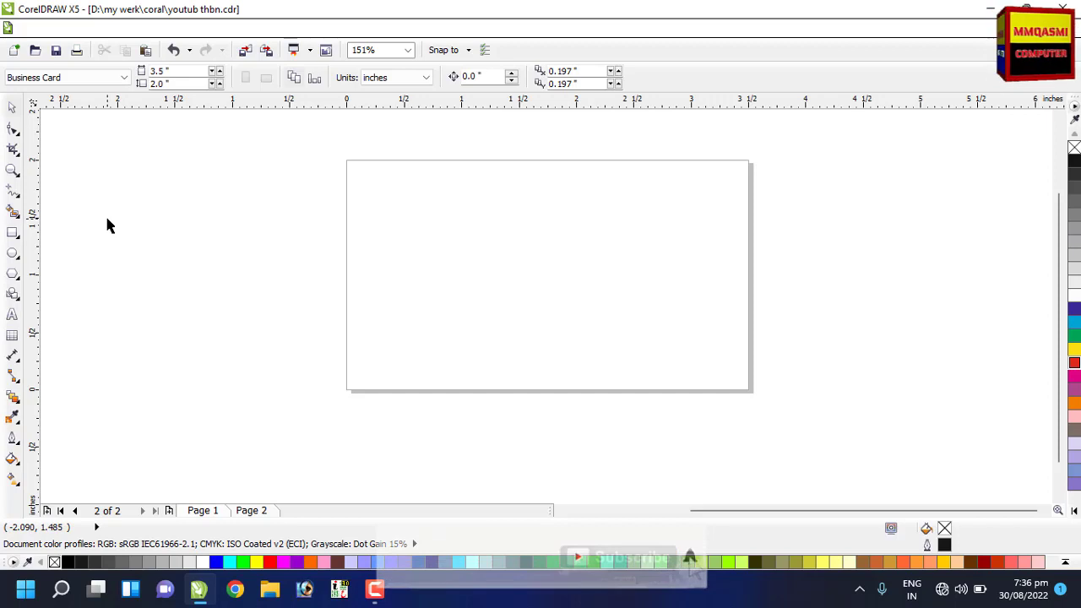
click(12, 234)
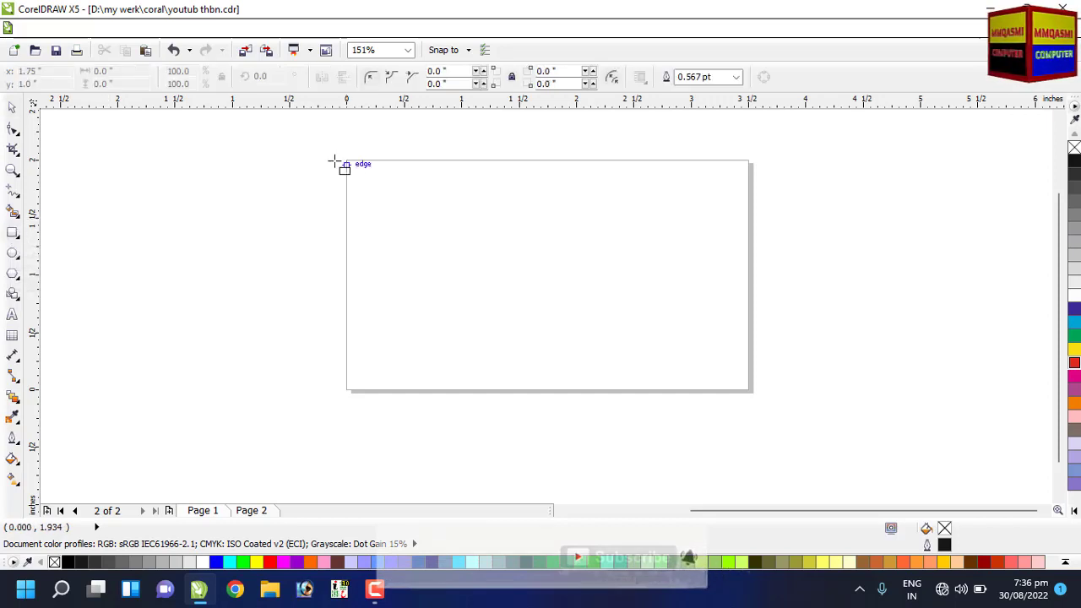
mouse_move(336, 155)
mouse_down()
mouse_move(361, 187)
mouse_move(678, 341)
mouse_move(731, 399)
mouse_up()
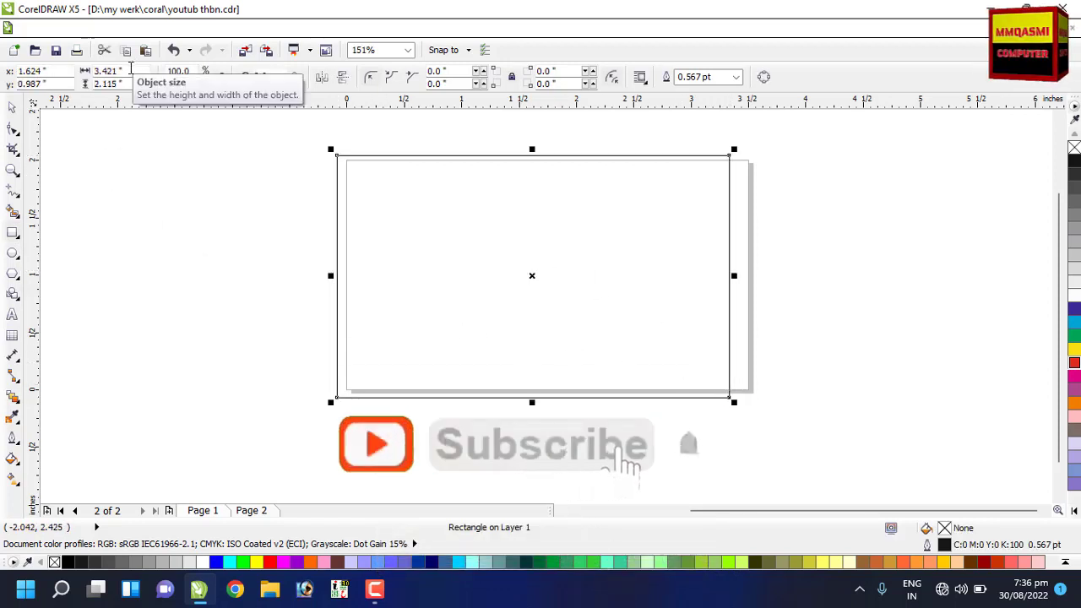
Step: Resize the rectangle to 3.5 inches wide and 2 inches high, and centre it on the page
click(96, 72)
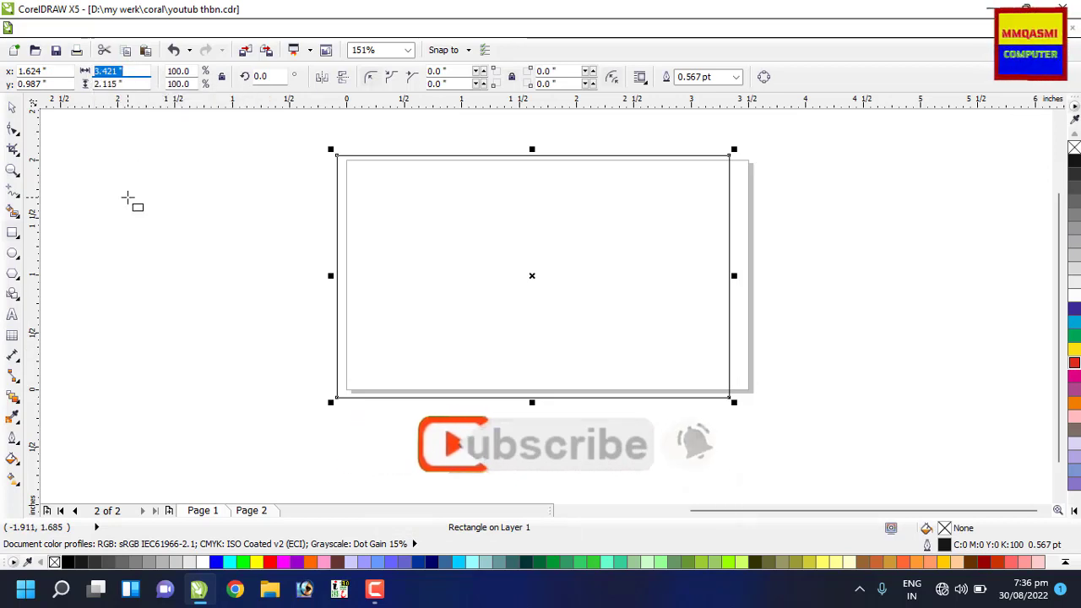
text(3.)
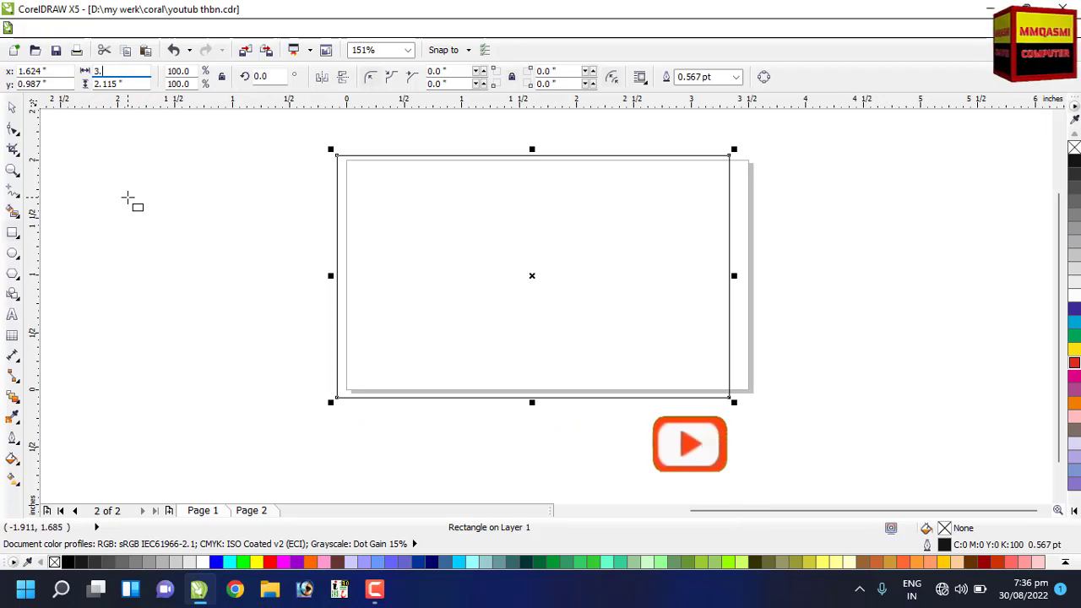
key(Tab)
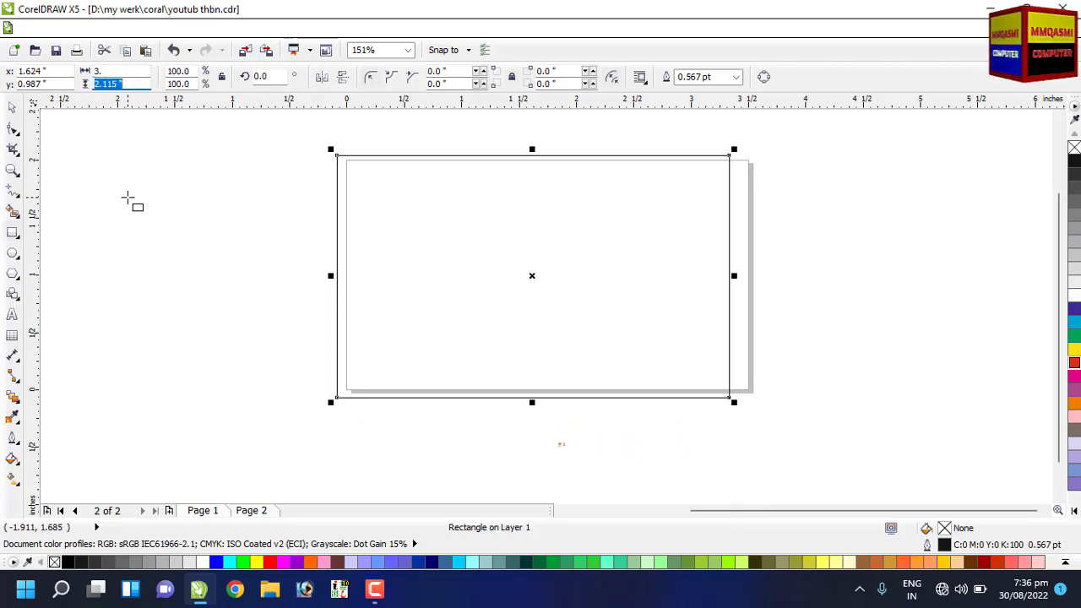
text(2)
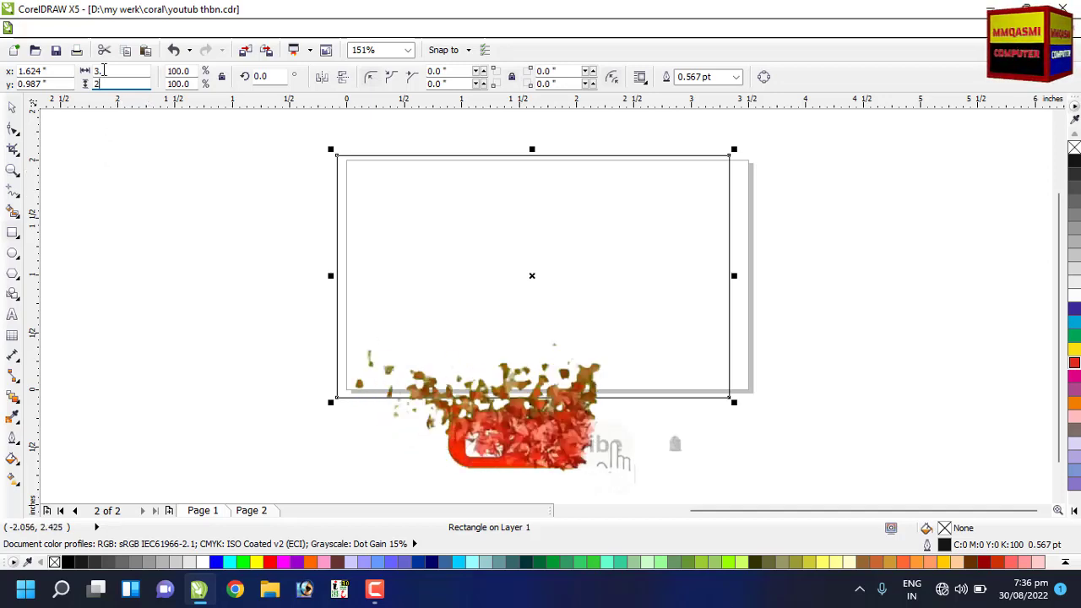
click(116, 73)
text(5)
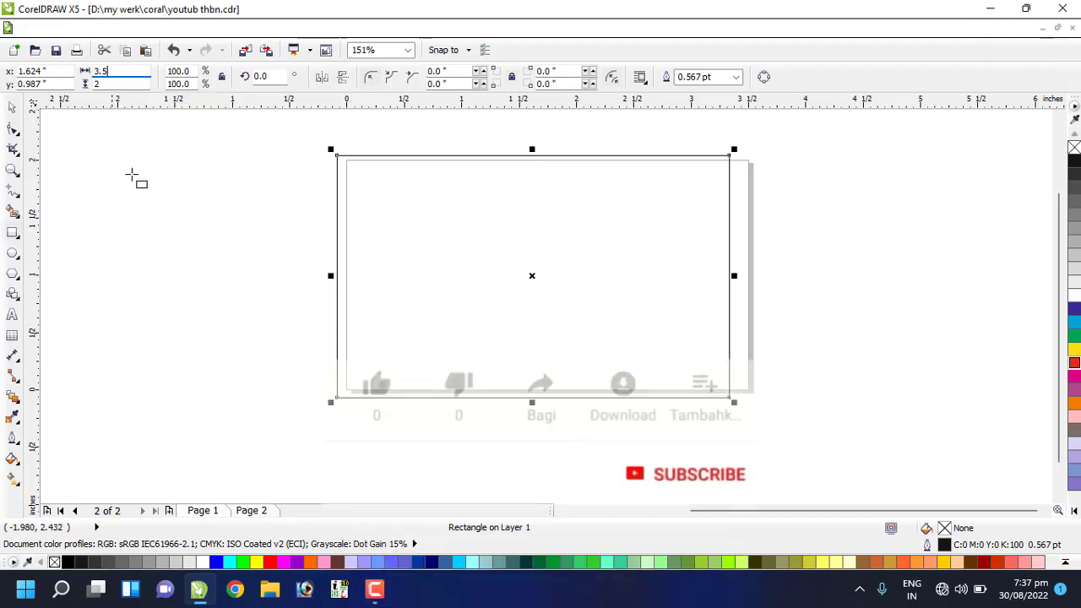
key(Return)
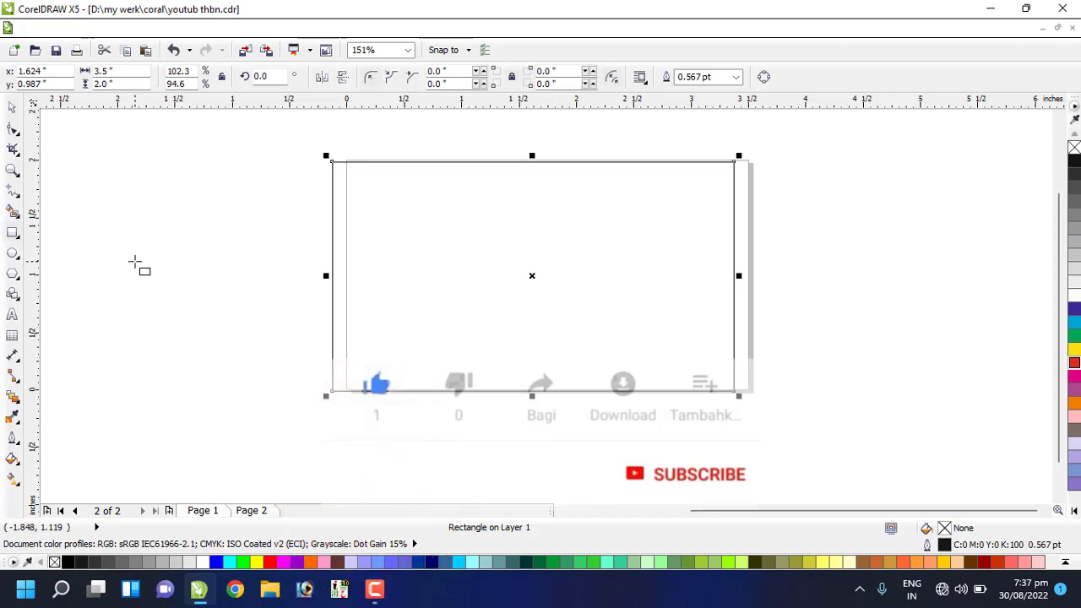
key(p)
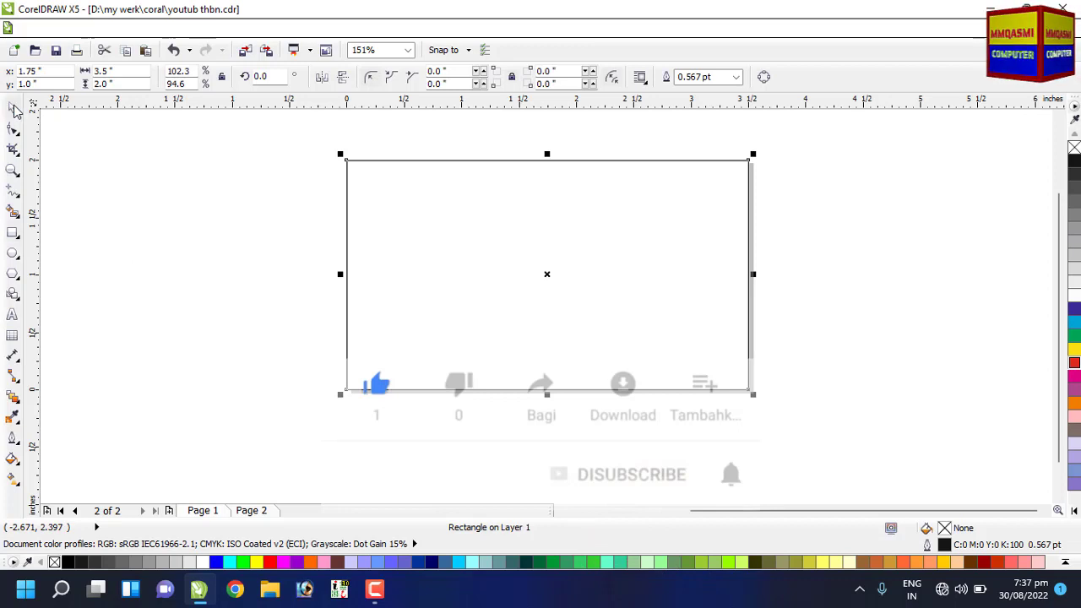
Step: Draw a straight line about 4.1 inches long, sloping down to the right across the card and past both side edges
click(14, 191)
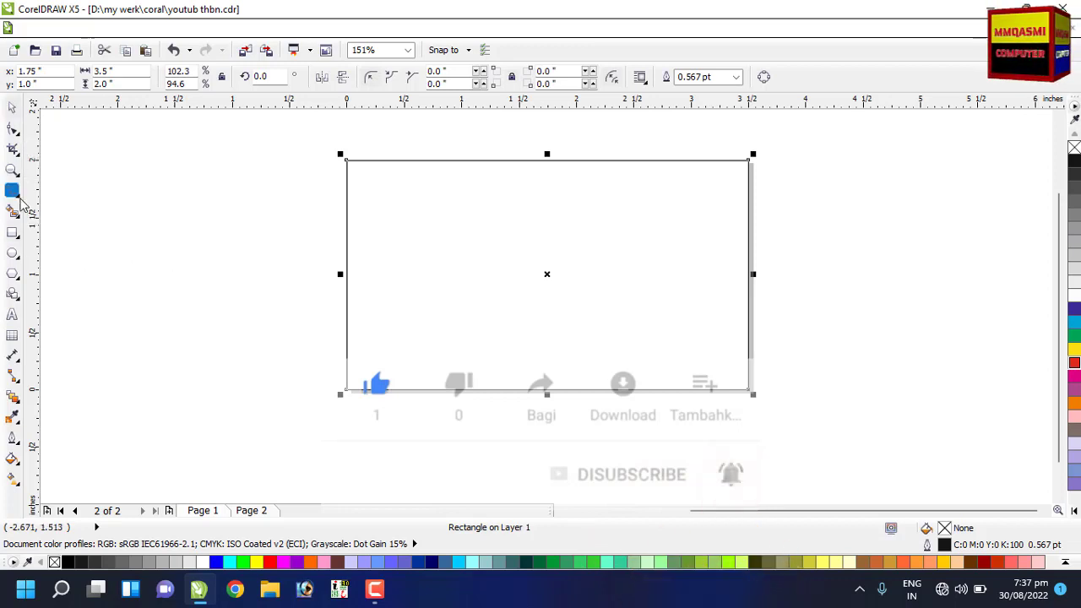
click(69, 190)
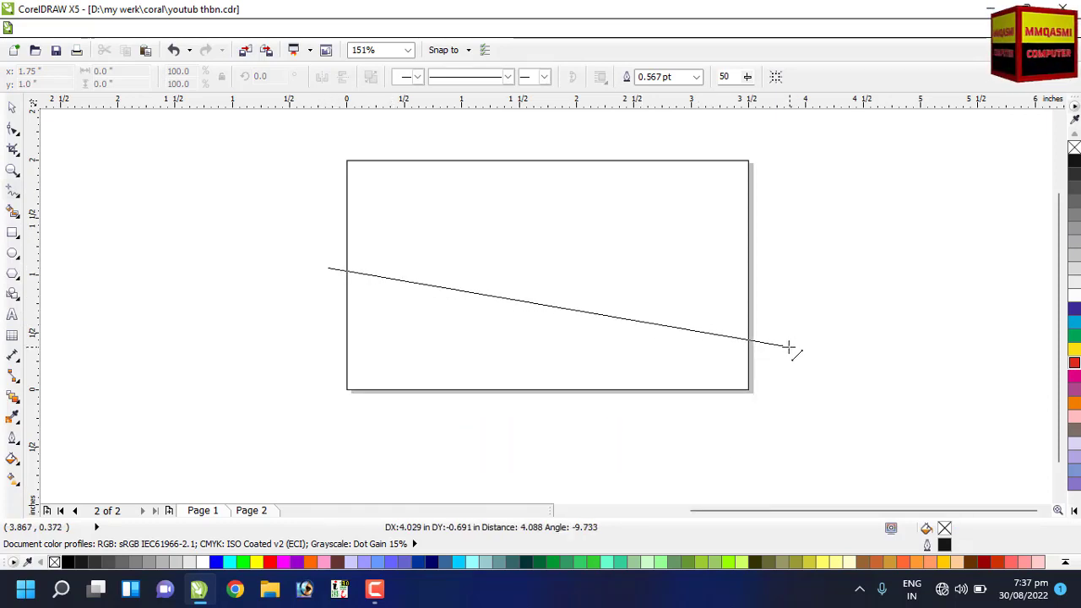
click(789, 346)
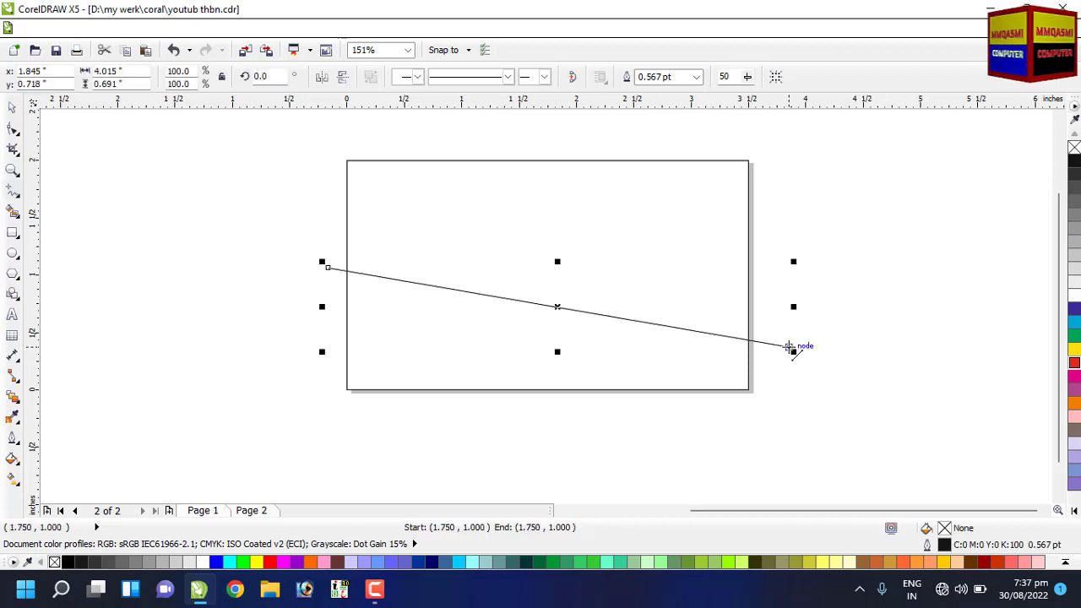
Step: Convert the line to a curve and bend it into an S-shaped wave, arching up on the left and dipping on the right
click(12, 129)
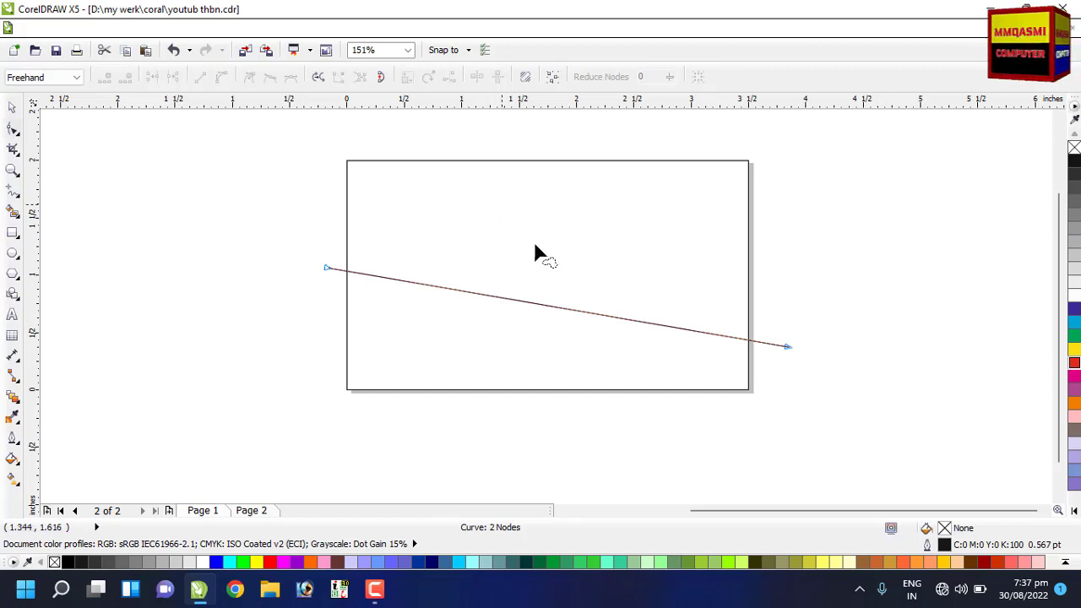
right_click(542, 304)
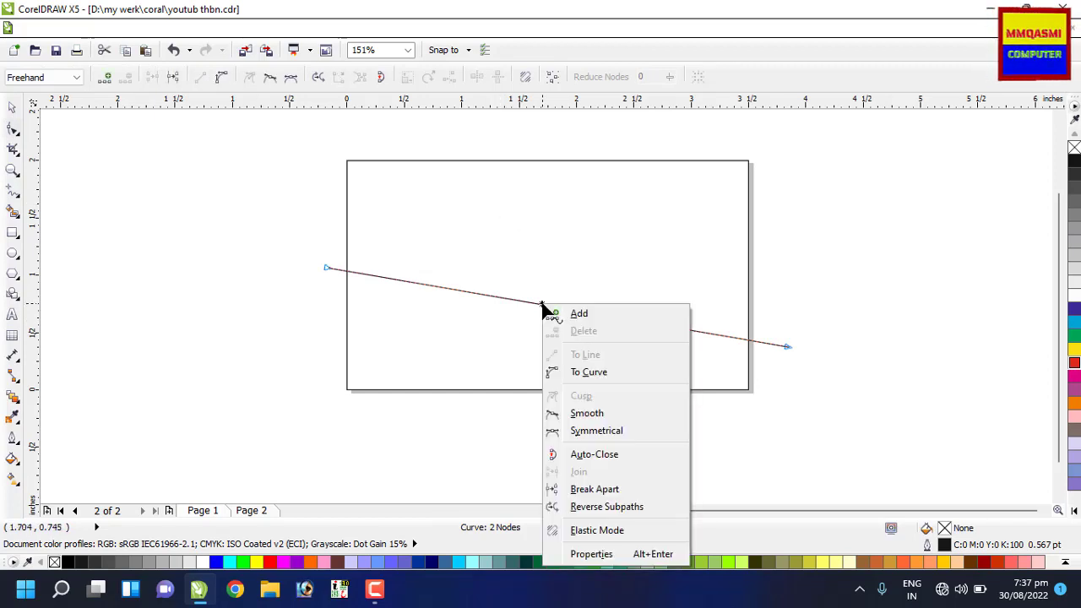
click(582, 372)
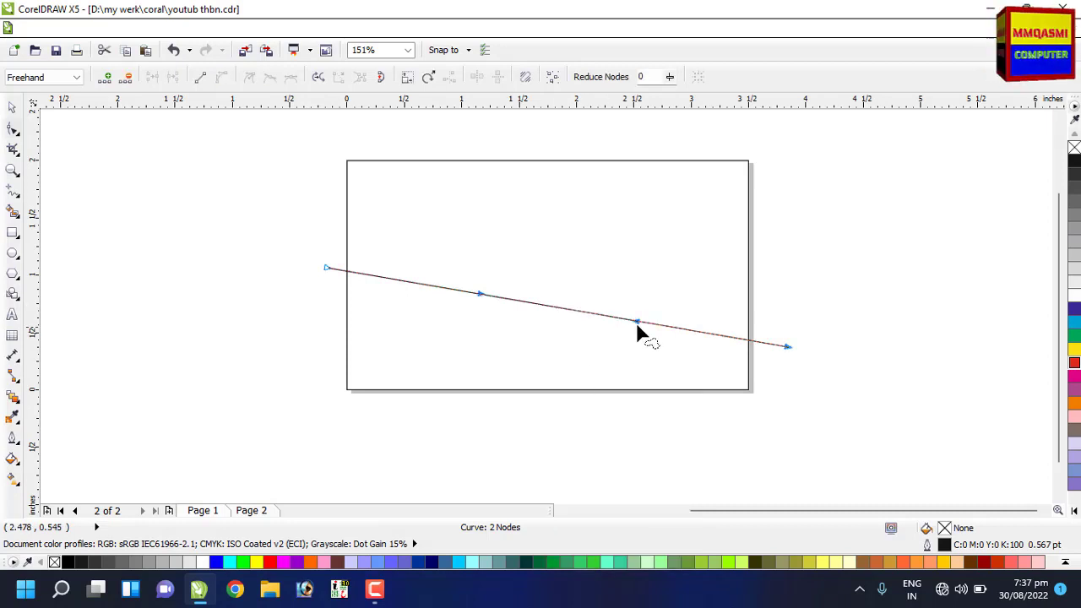
drag(636, 323, 609, 369)
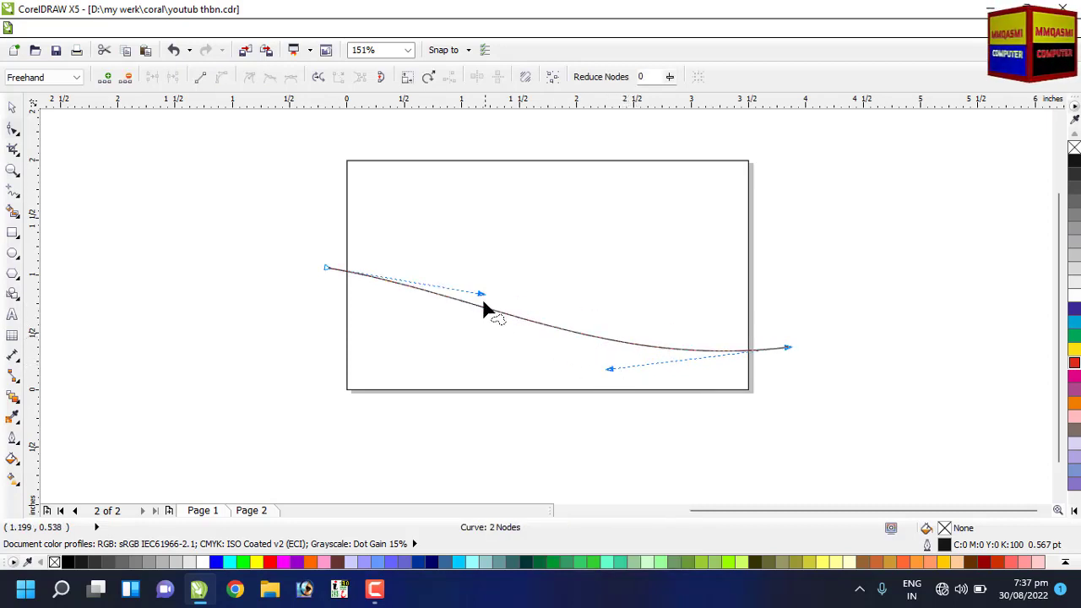
drag(480, 295, 530, 246)
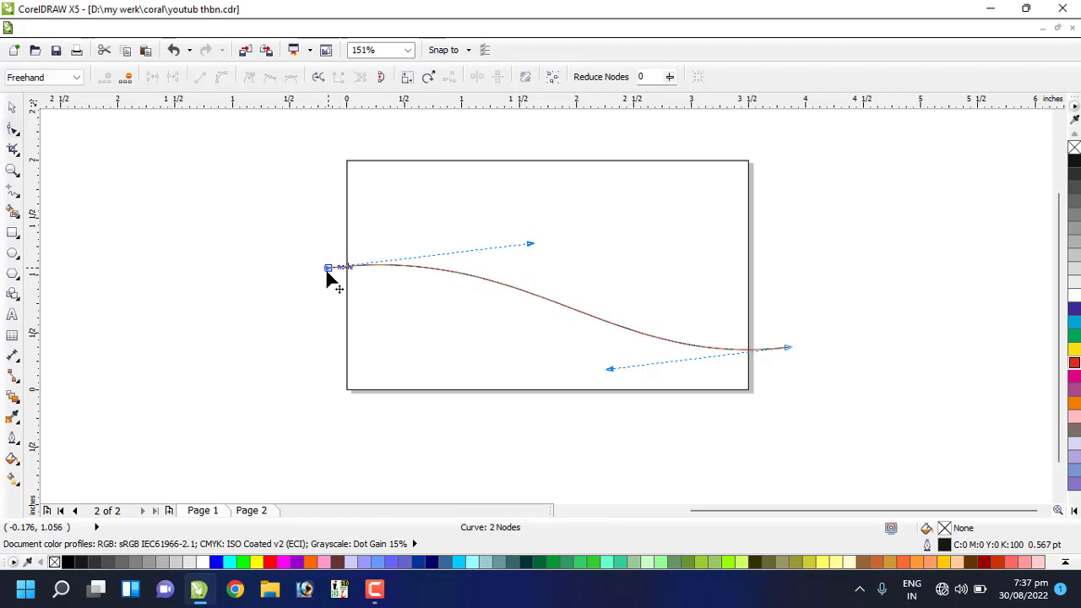
Step: Lower the wave's left end node slightly and extend both curve handles to deepen its crest and trough
drag(327, 277, 335, 286)
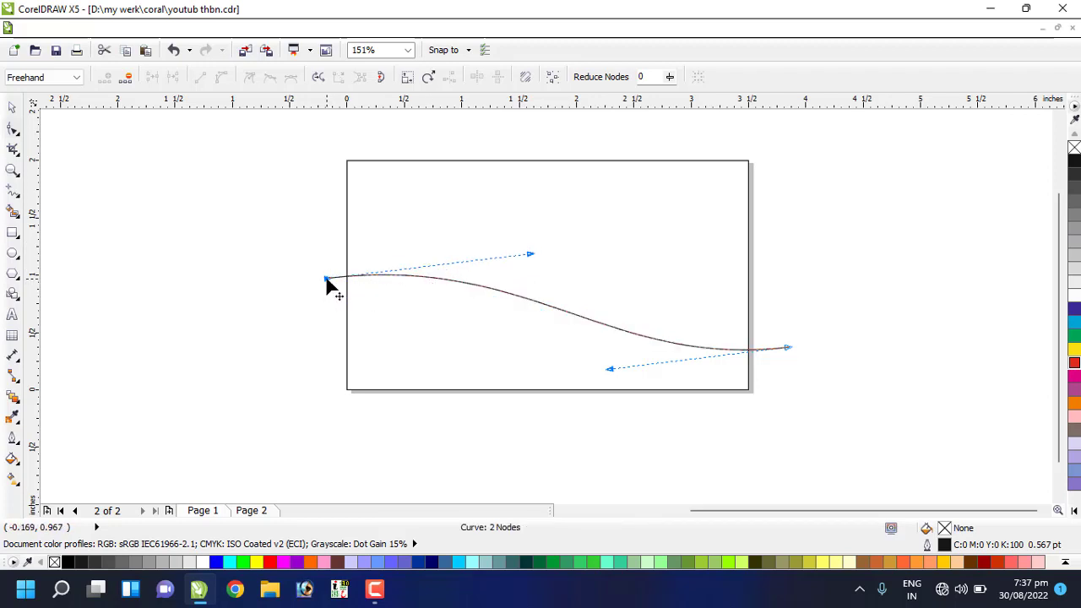
drag(326, 285, 327, 288)
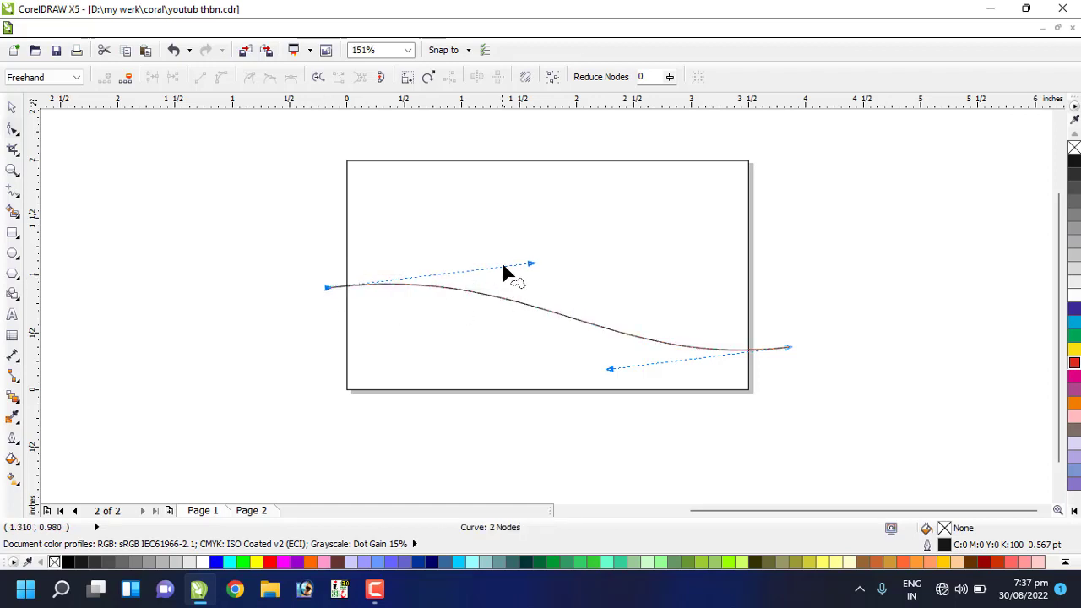
drag(536, 260, 555, 242)
drag(611, 372, 599, 386)
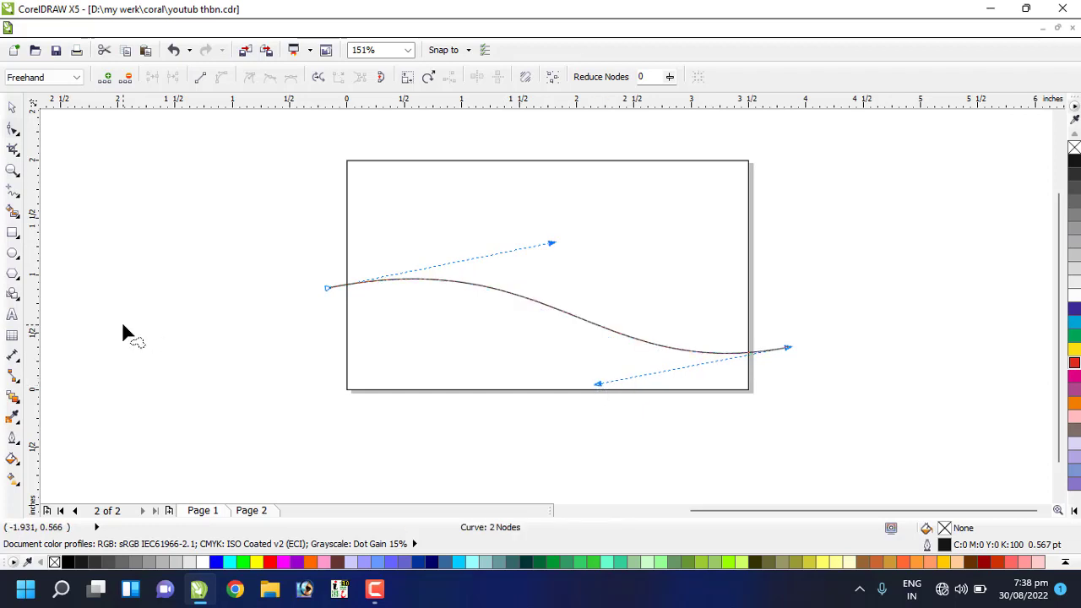
Step: Duplicate the wave curve about 0.12 inch straight above the original
click(11, 111)
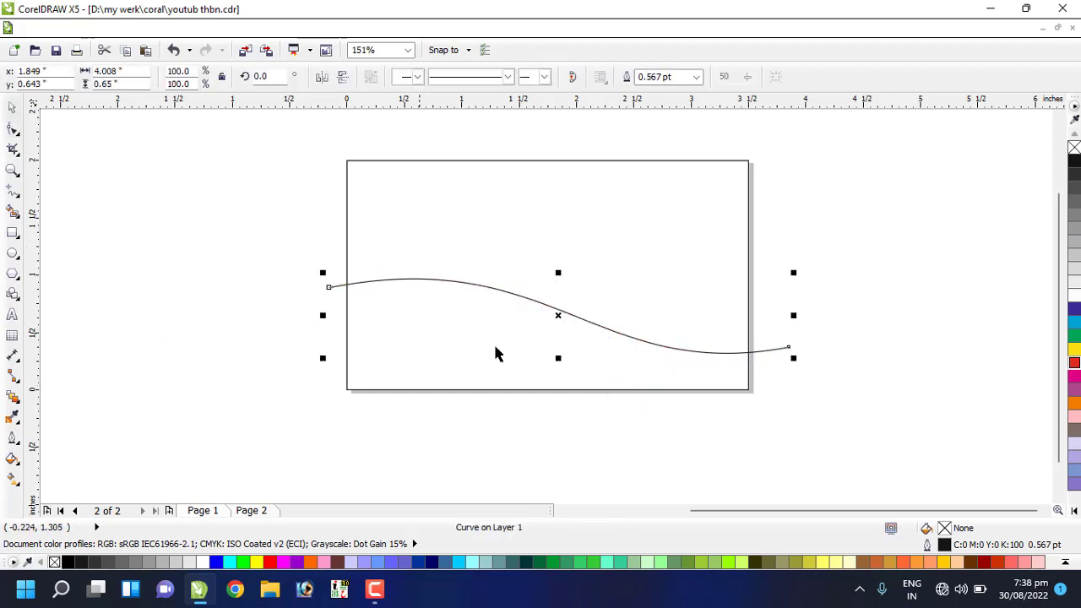
click(560, 316)
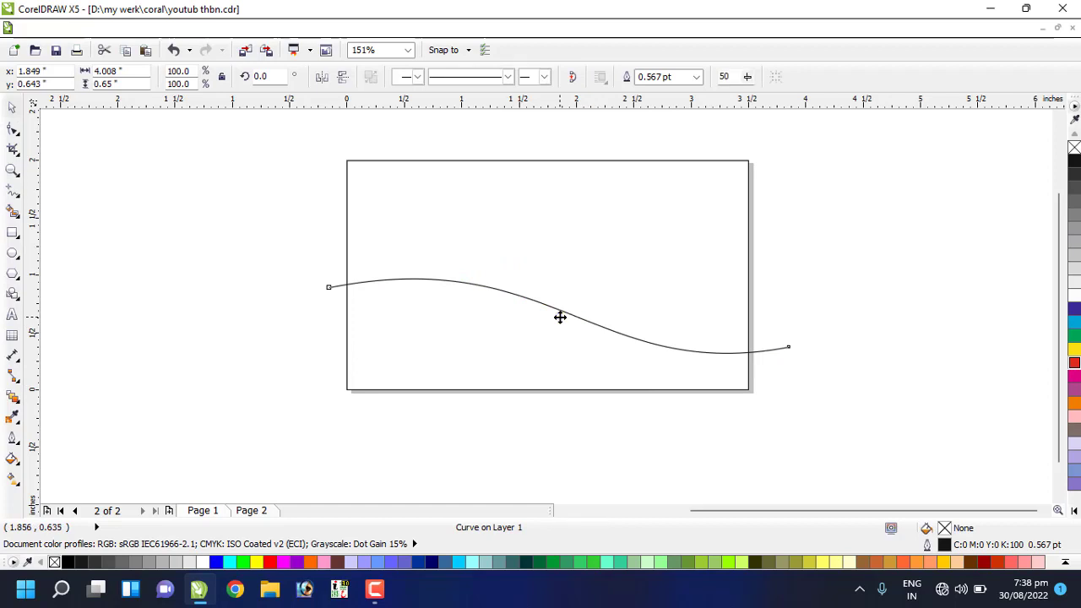
drag(559, 317, 560, 302)
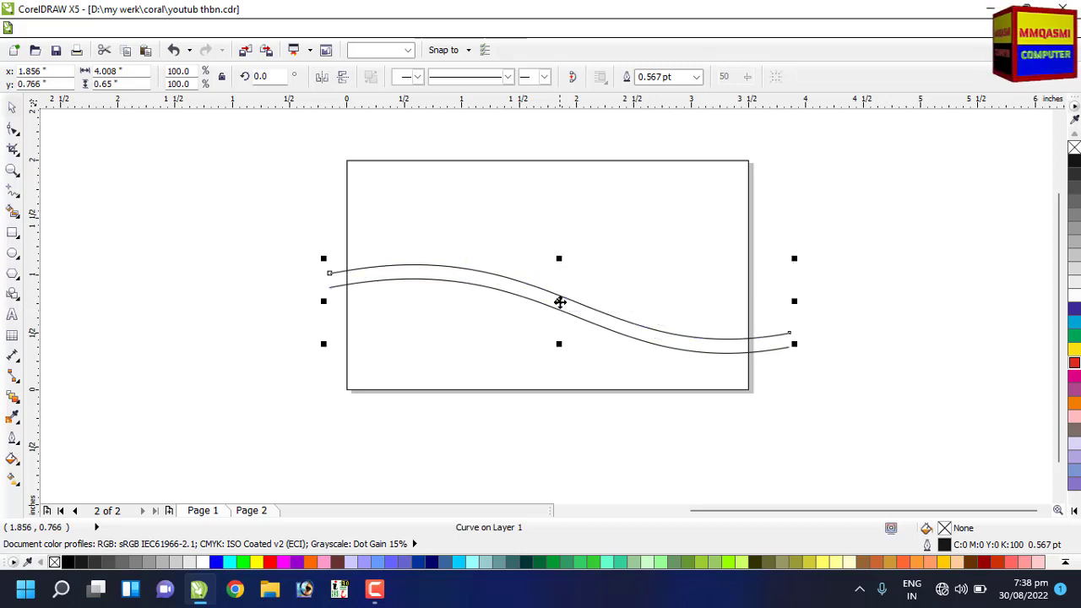
Step: Reshape the copied wave so its right end meets the original curve at about x 2.8 inches and it tapers smoothly towards it
click(12, 131)
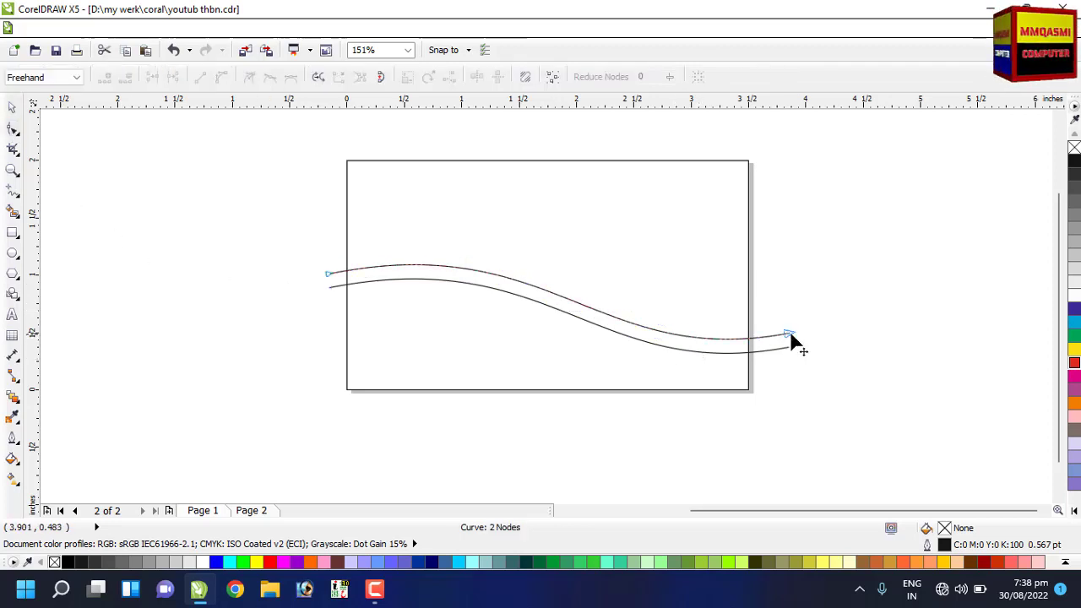
drag(790, 334, 678, 347)
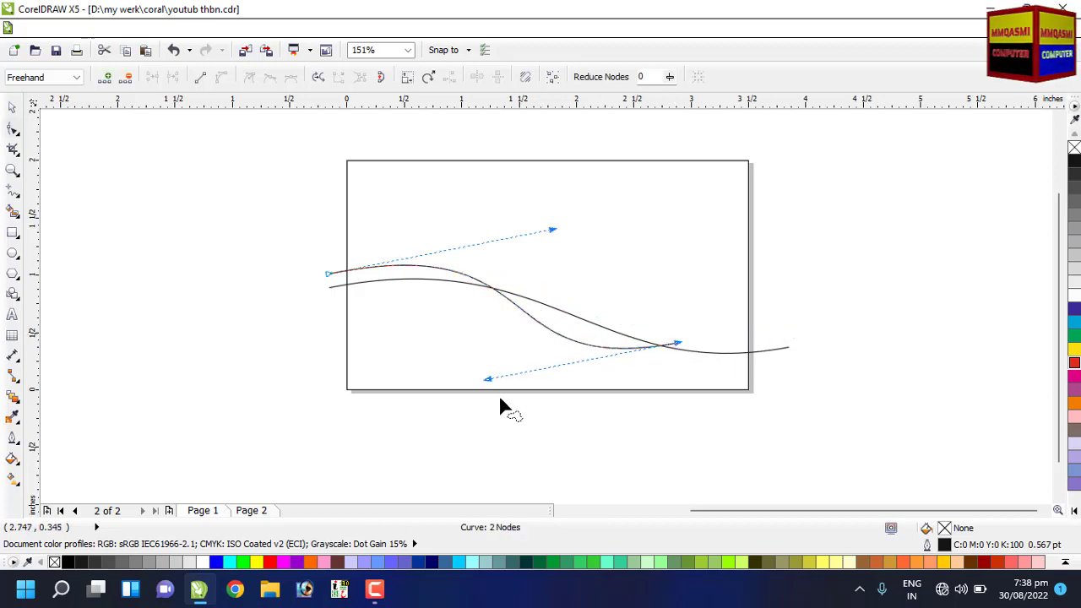
drag(489, 380, 526, 297)
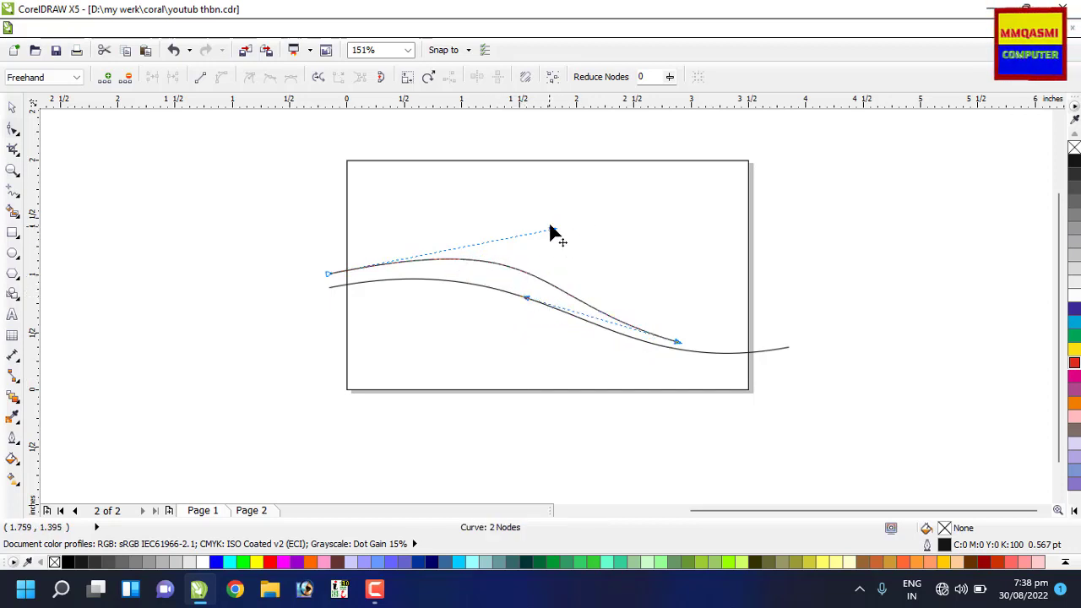
drag(550, 233, 527, 243)
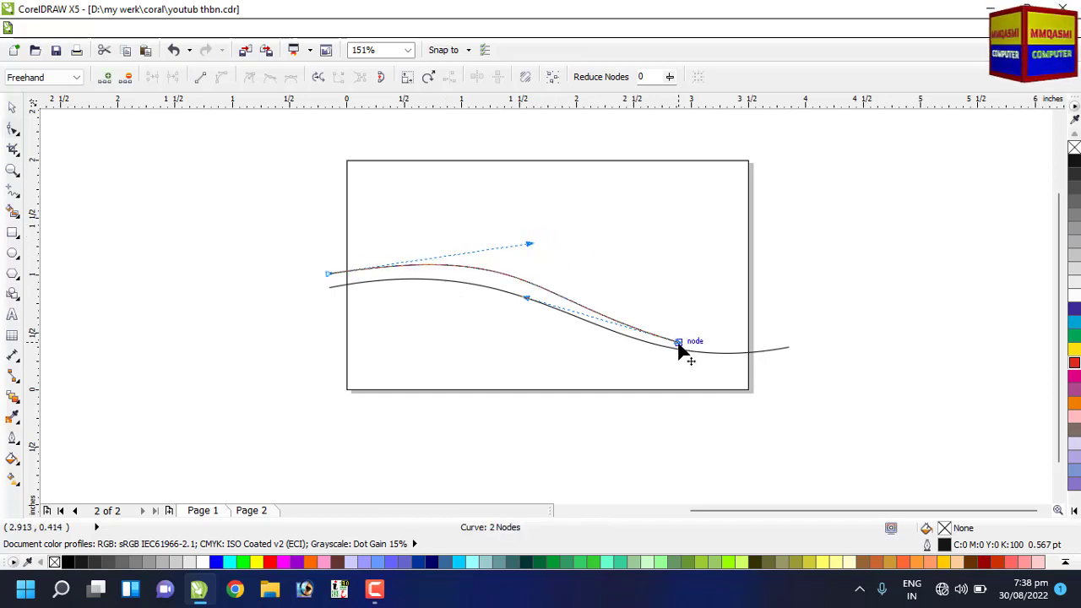
drag(680, 342, 679, 350)
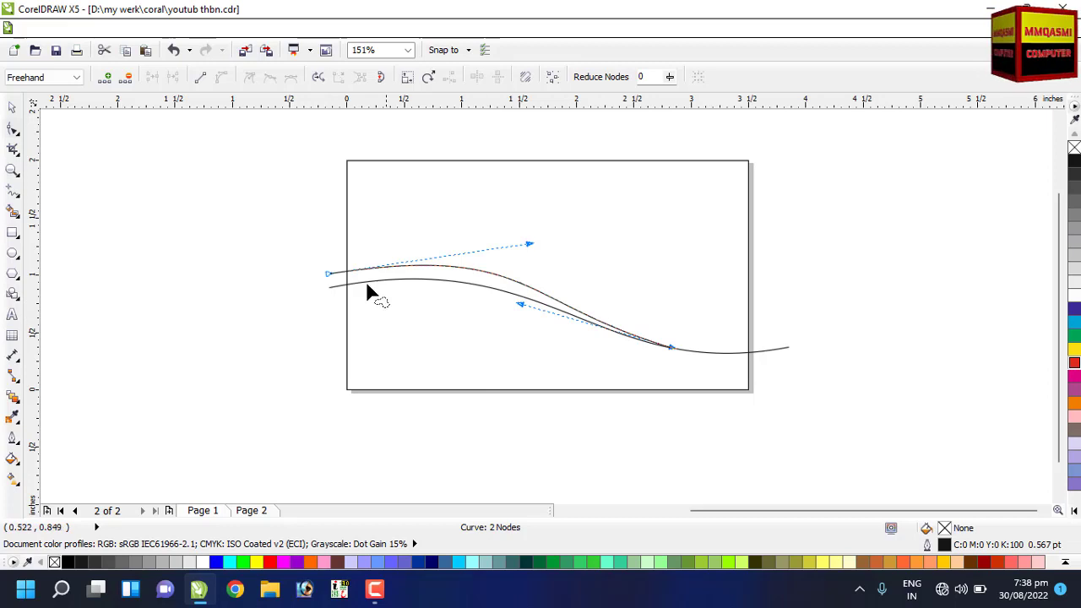
Step: Duplicate the tapered upper curve about 0.15 inch above itself to make a third wave line
click(12, 107)
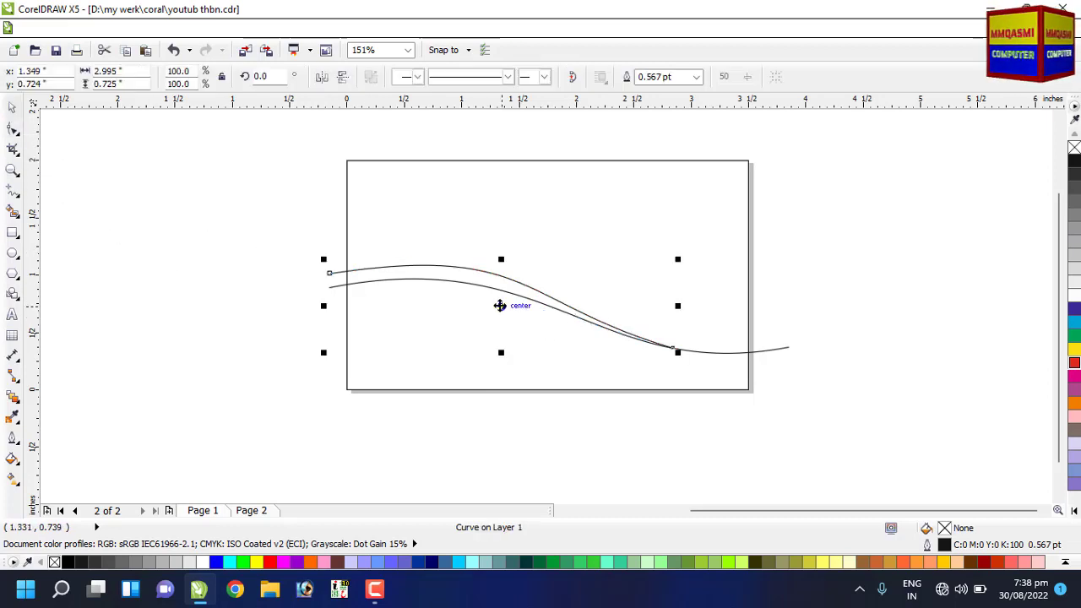
drag(499, 305, 500, 293)
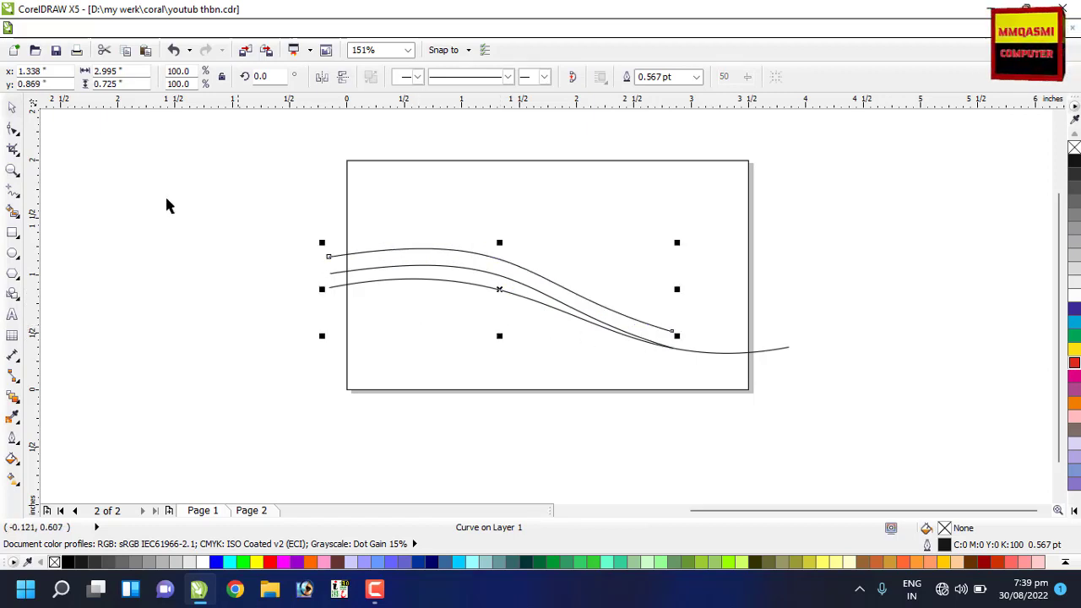
Step: Reshape the third wave so its right end meets the middle curve at about x 2.46 inches and bulges smoothly above it
click(11, 128)
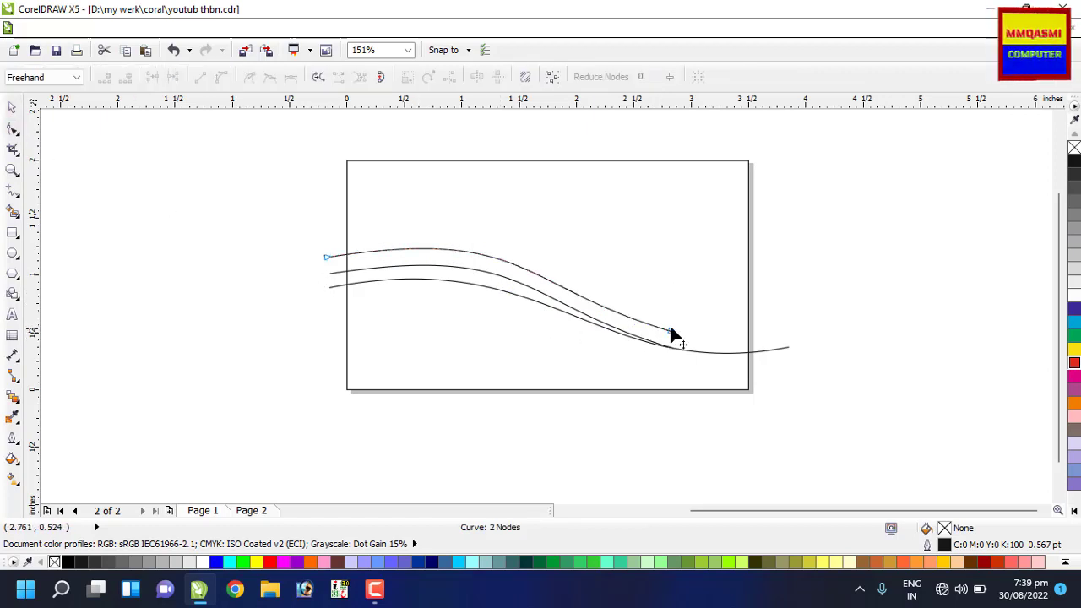
drag(669, 334, 629, 336)
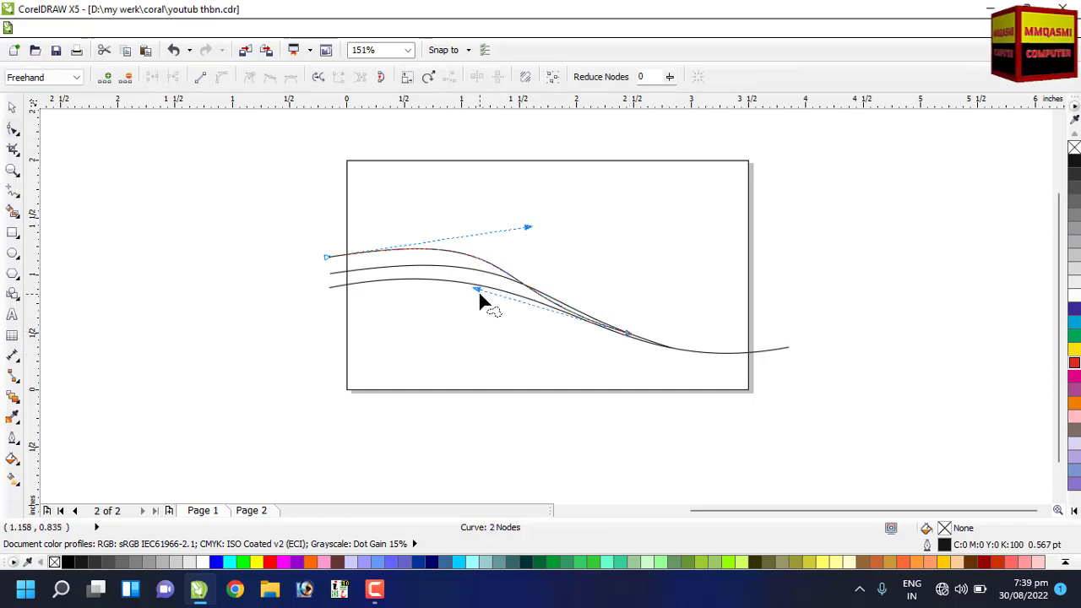
drag(477, 289, 512, 267)
drag(526, 228, 521, 240)
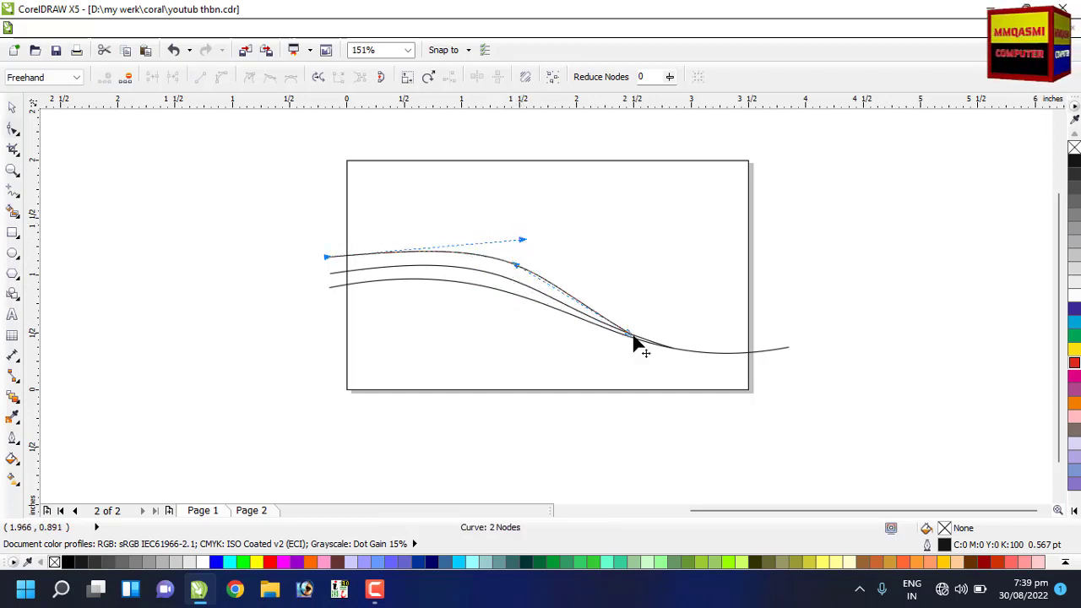
click(11, 108)
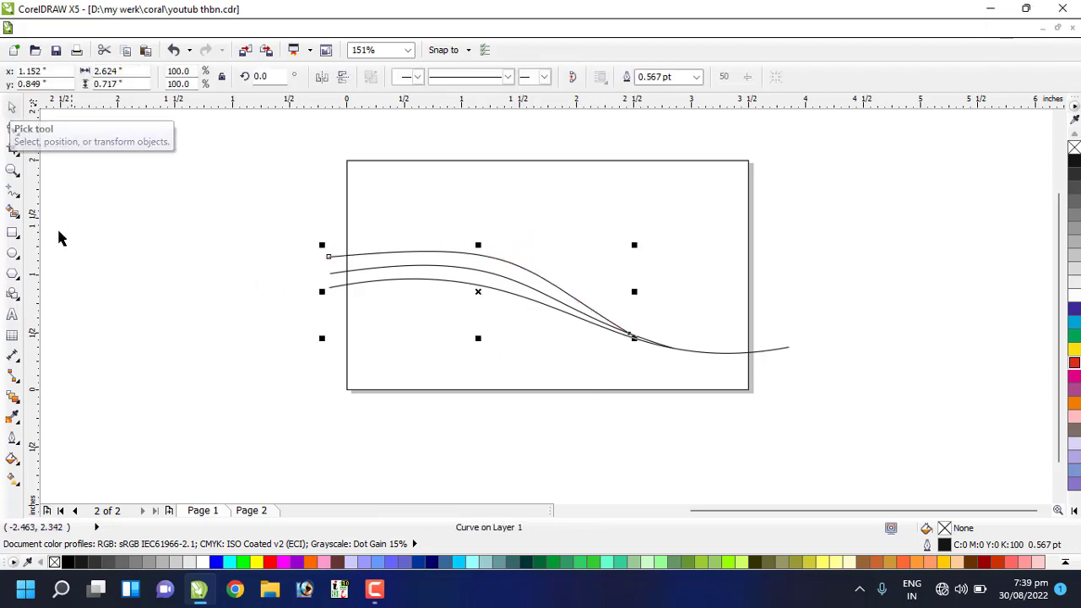
Step: Smart Fill the area below the lowest wave and the two bands between the wave curves with red (C:0 M:100 Y:60 K:0)
click(11, 213)
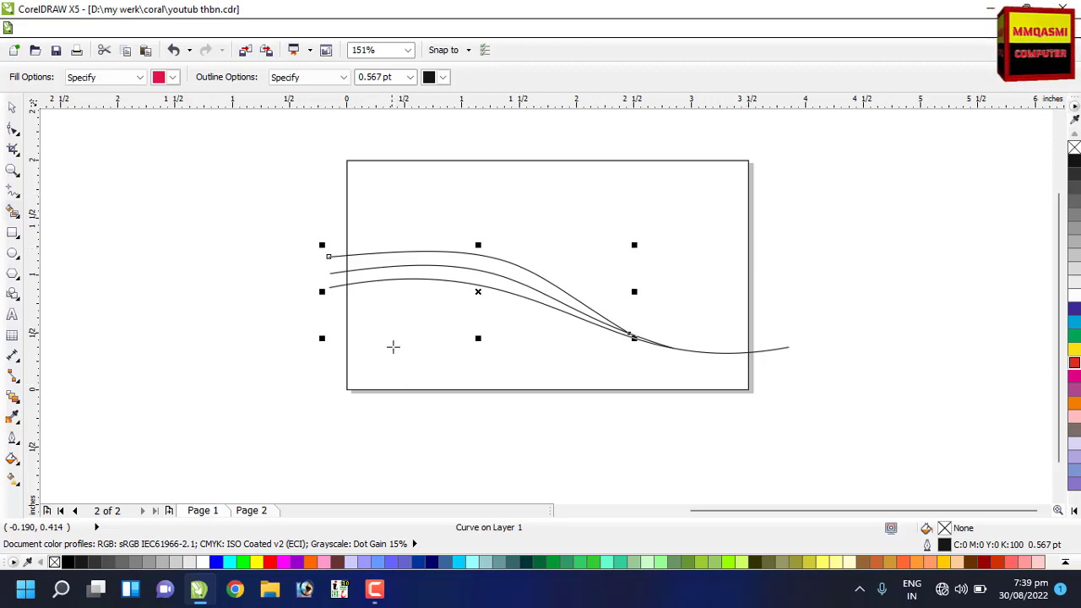
click(393, 345)
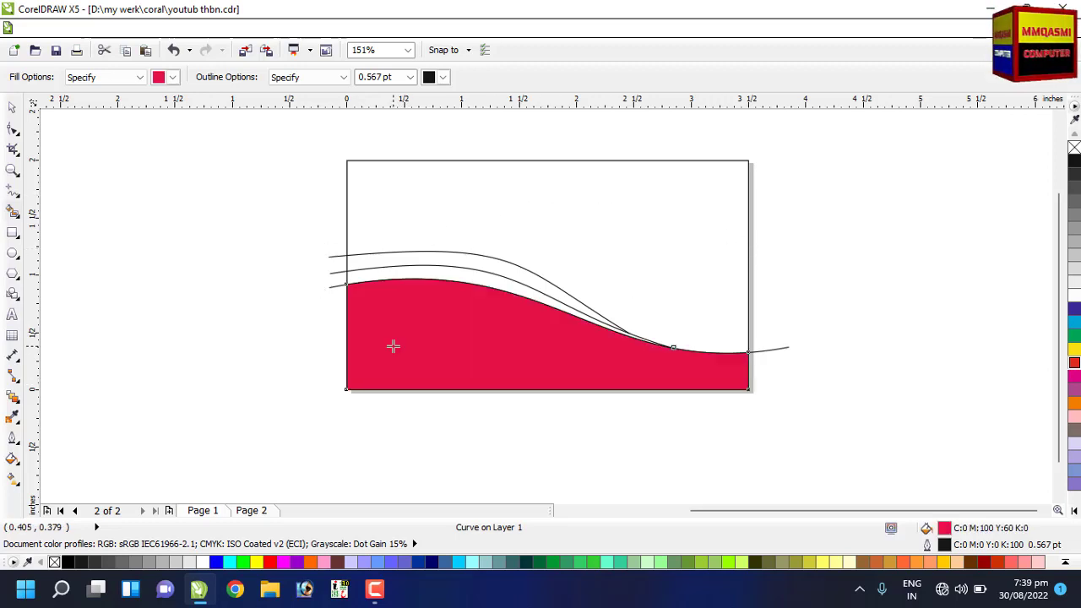
click(396, 269)
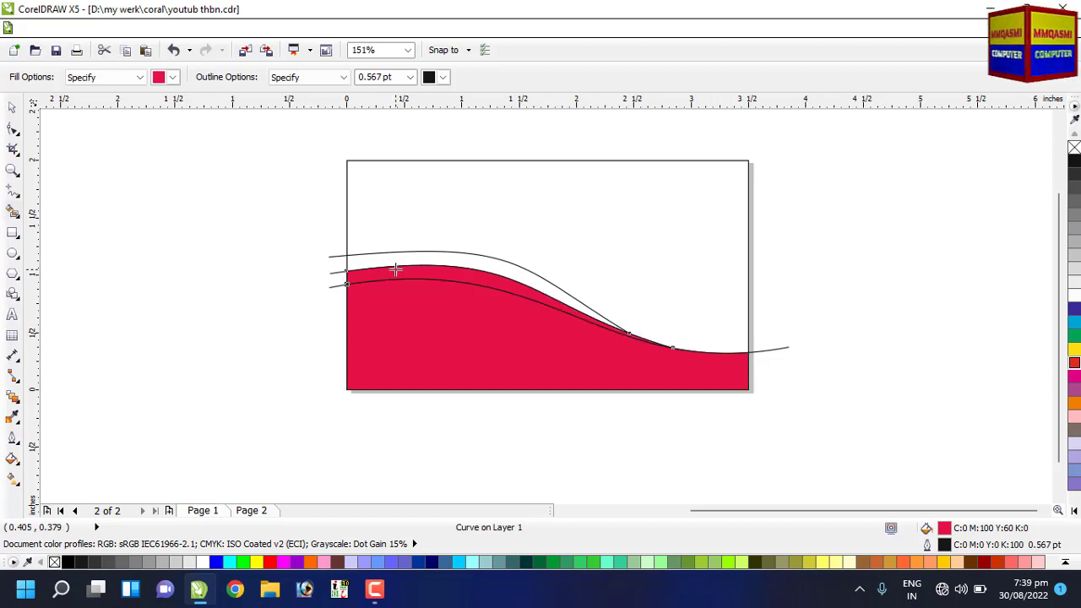
click(415, 255)
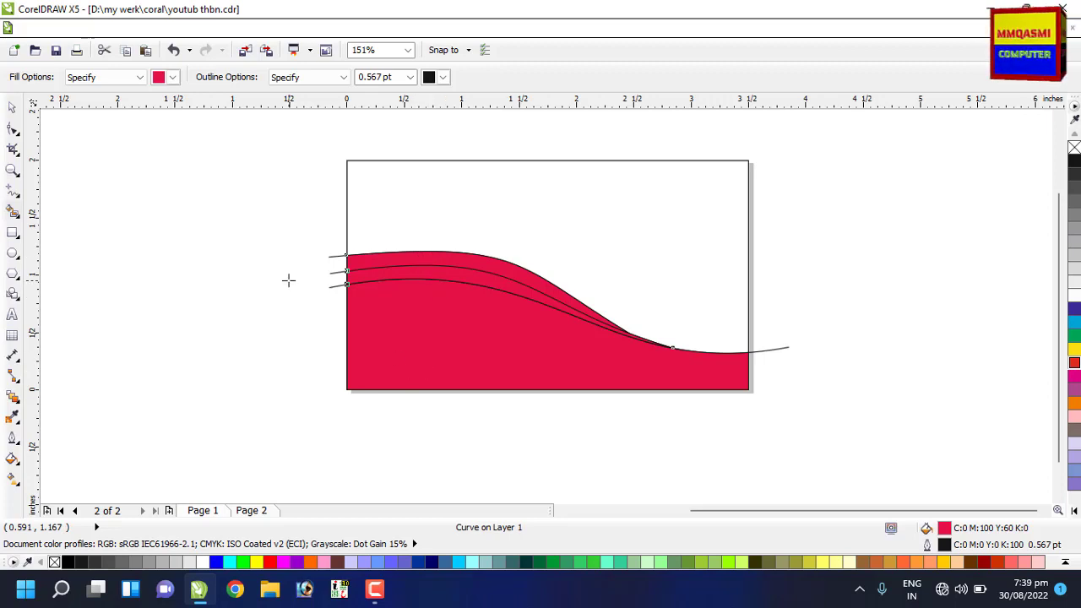
Step: Delete the three original wave curves that extend past the card's edges, keeping the filled shapes
click(11, 107)
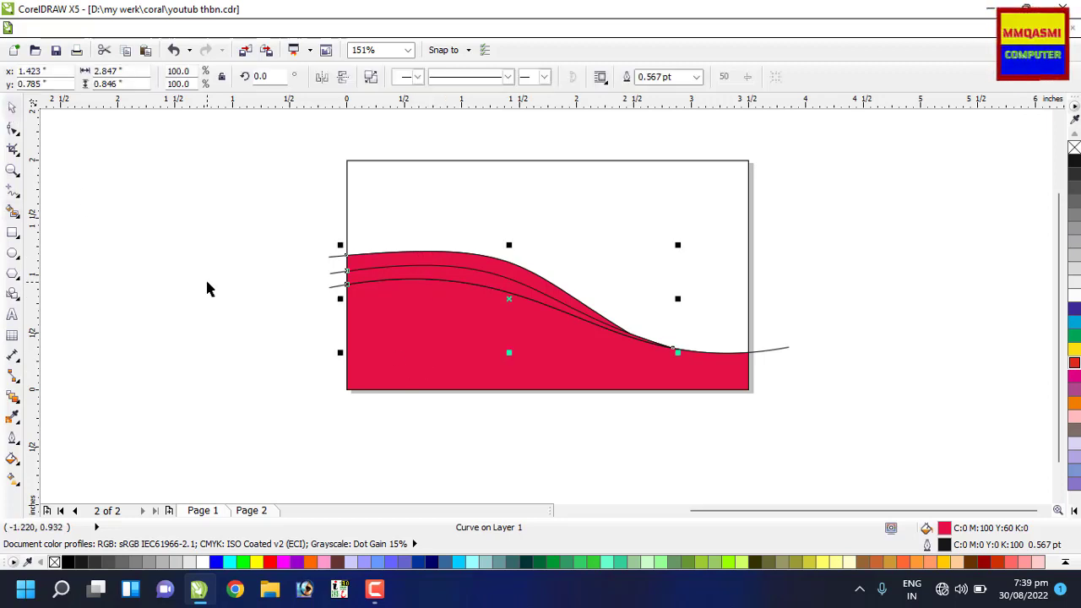
click(331, 258)
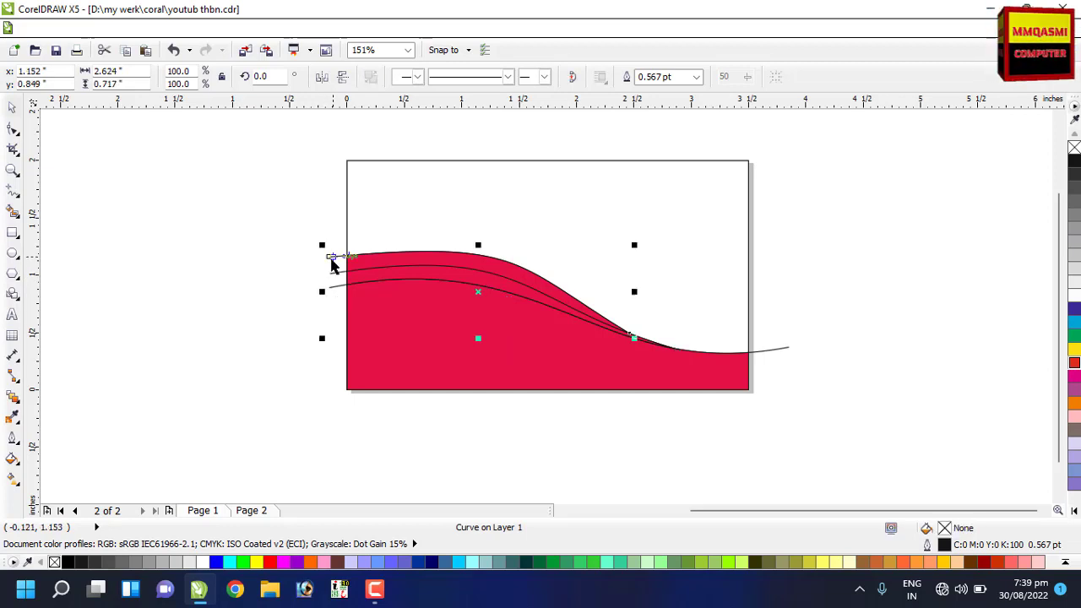
key(Delete)
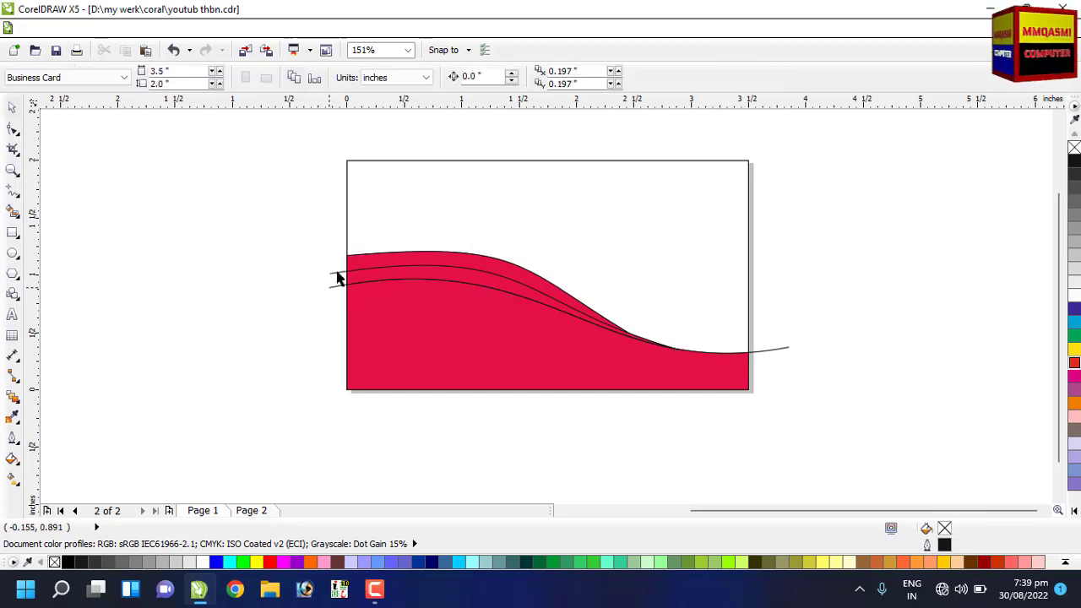
click(337, 272)
key(Delete)
click(339, 290)
key(Delete)
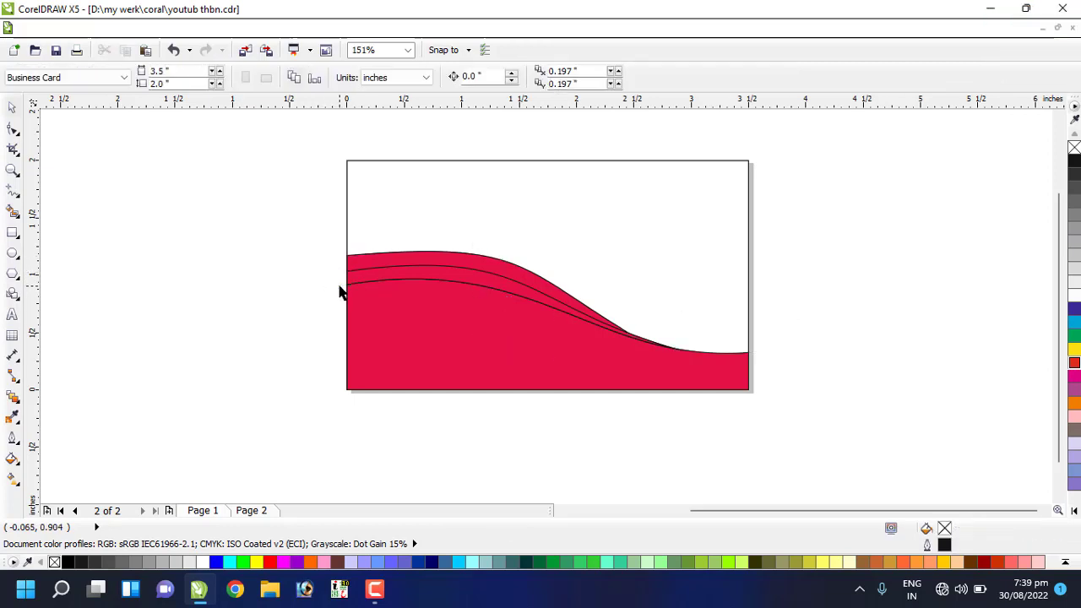
Step: Remove the outline from the two thin wave bands
drag(285, 222, 794, 369)
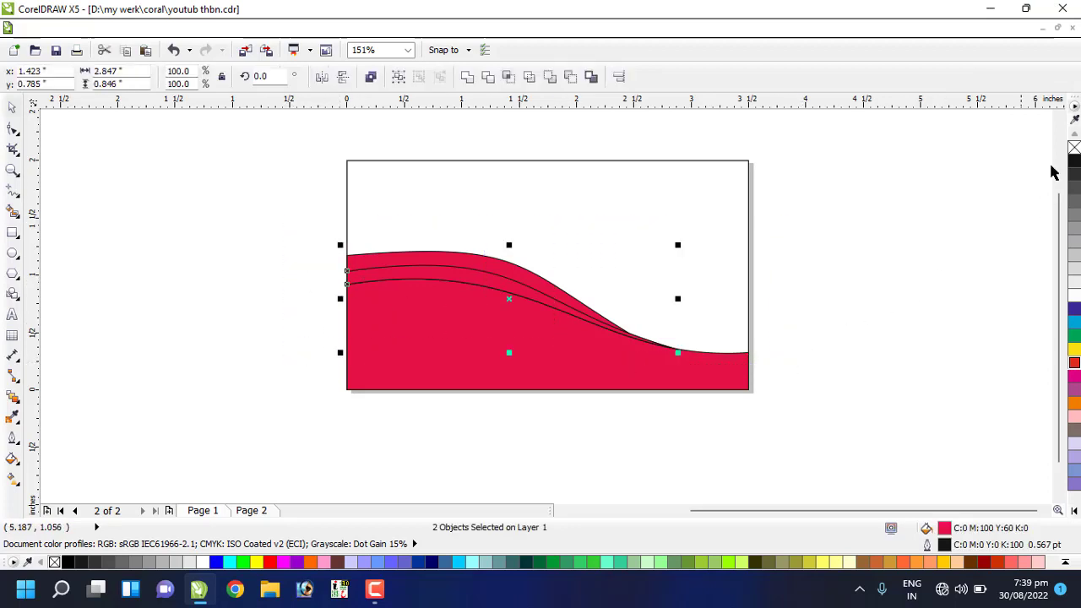
right_click(1074, 149)
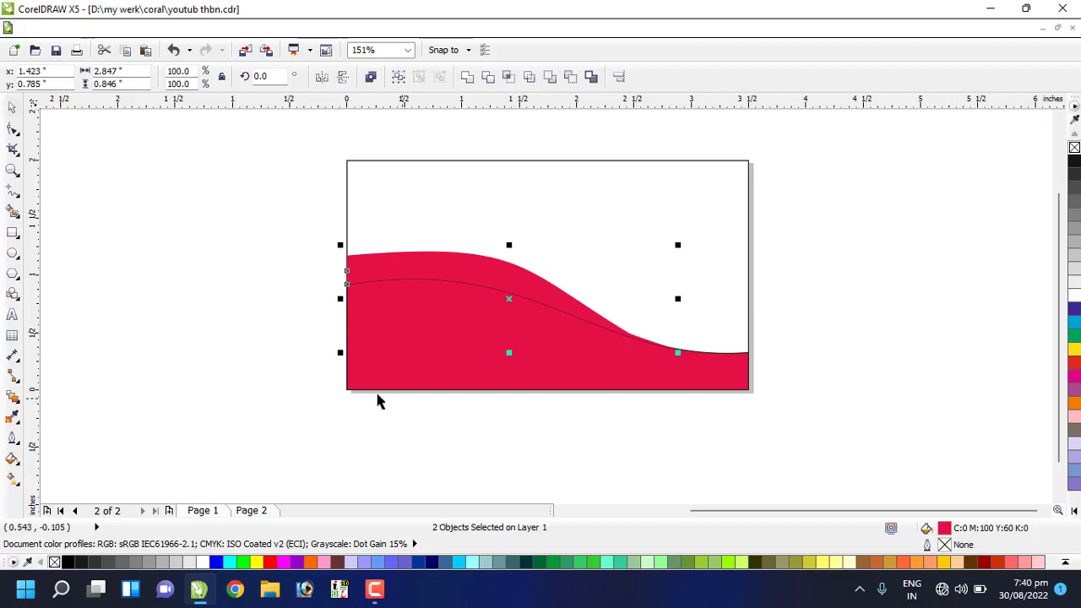
click(294, 363)
Step: Fill the large bottom wave shape with a dark navy-violet shade of blue and remove its outline
click(414, 367)
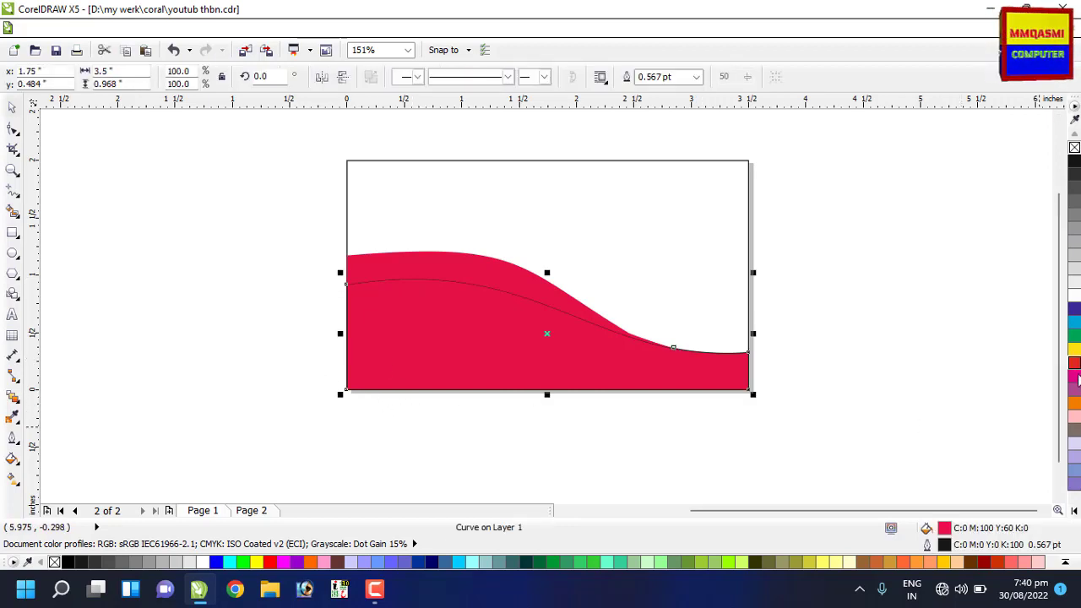
click(1074, 309)
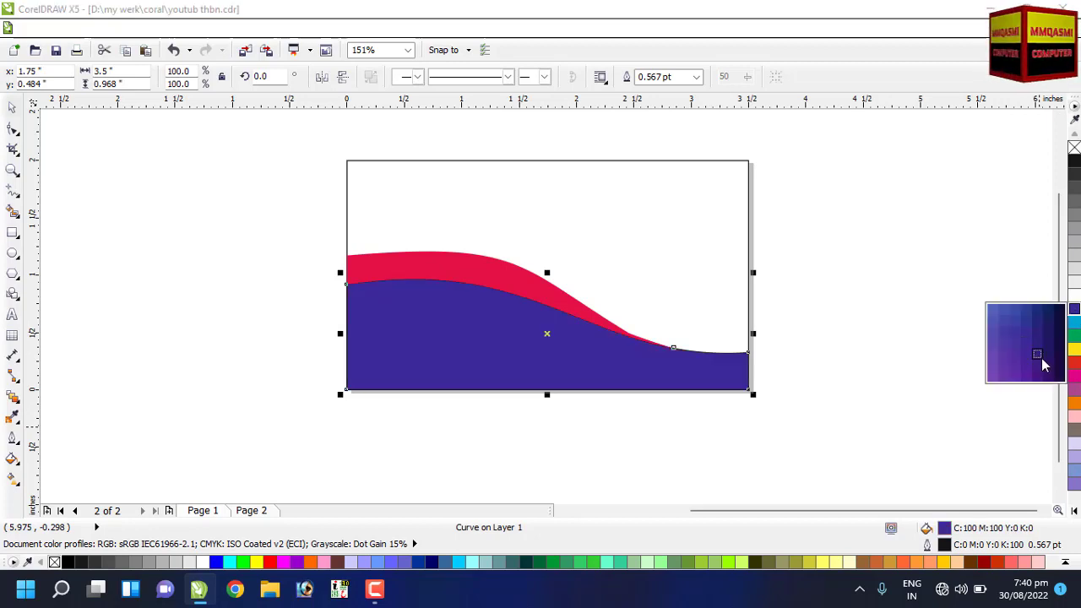
click(1038, 370)
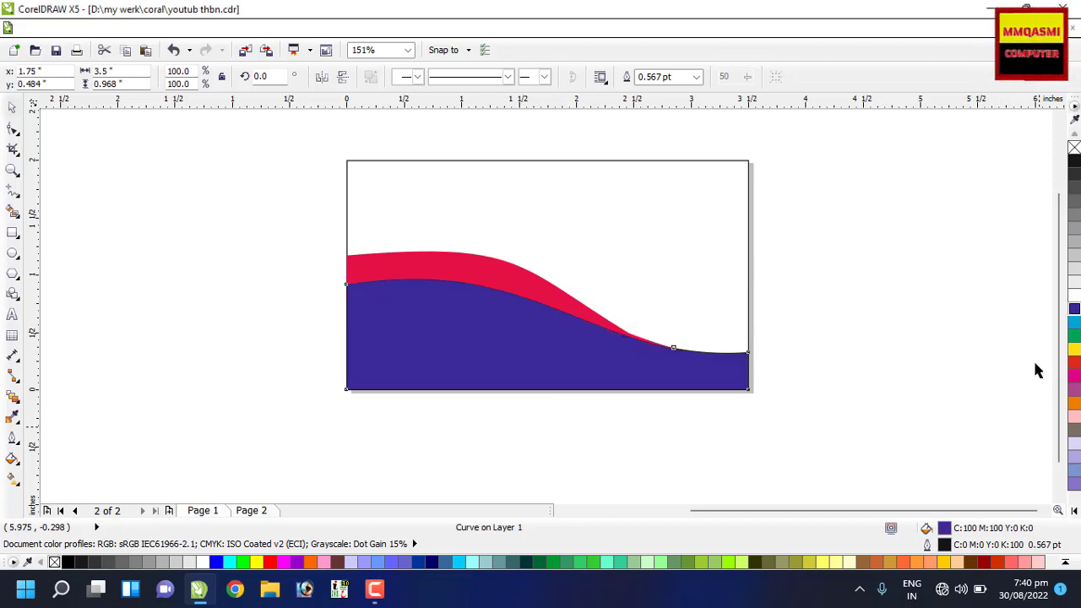
Step: Fill the upper and middle wave bands with cyan (C:100 M:0 Y:0 K:0)
click(400, 268)
click(287, 299)
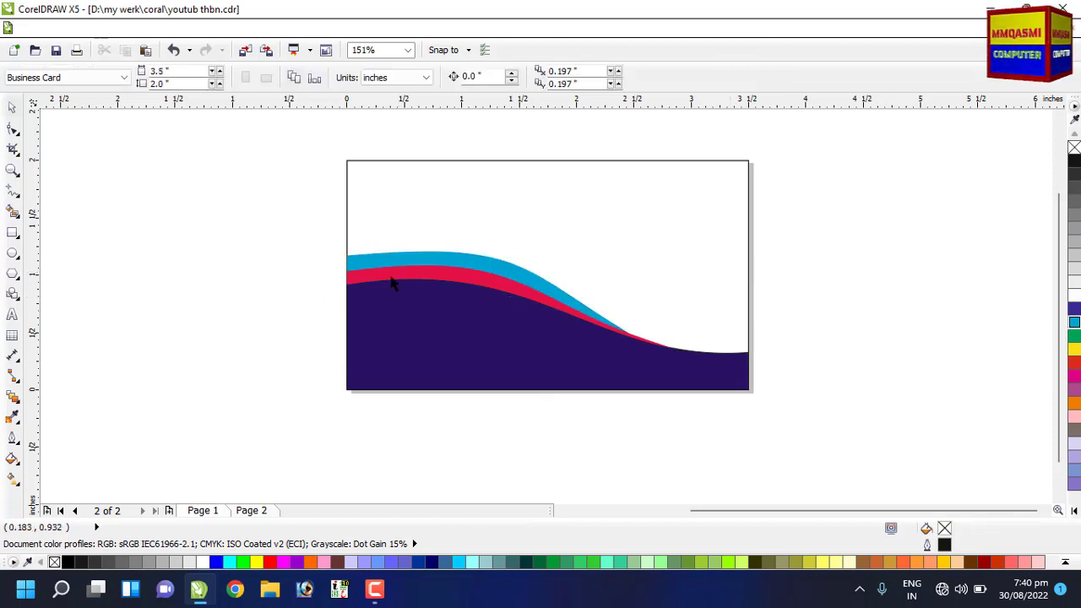
click(391, 279)
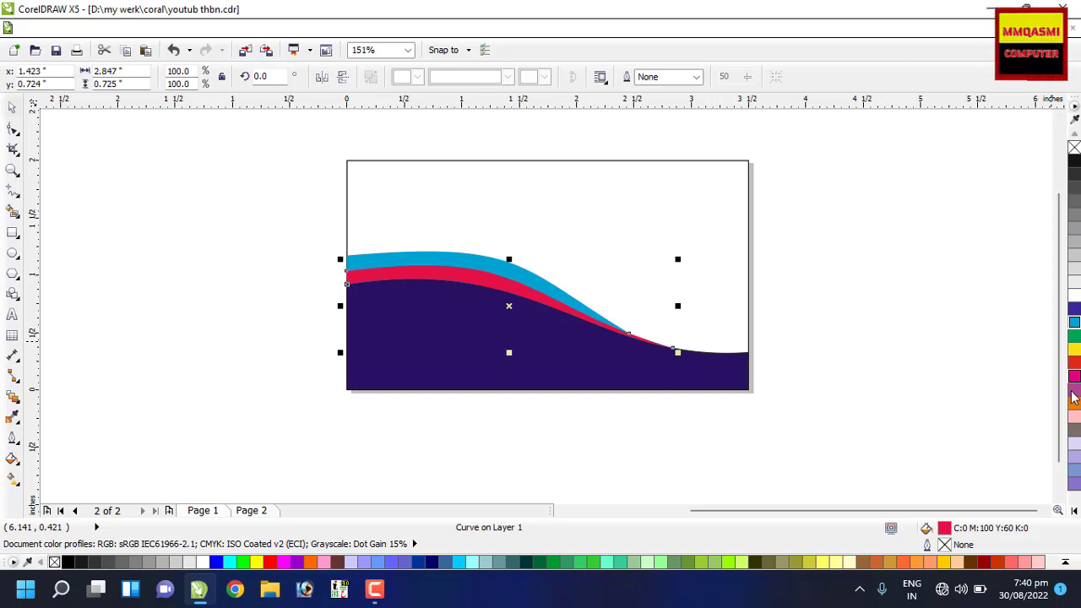
click(1074, 324)
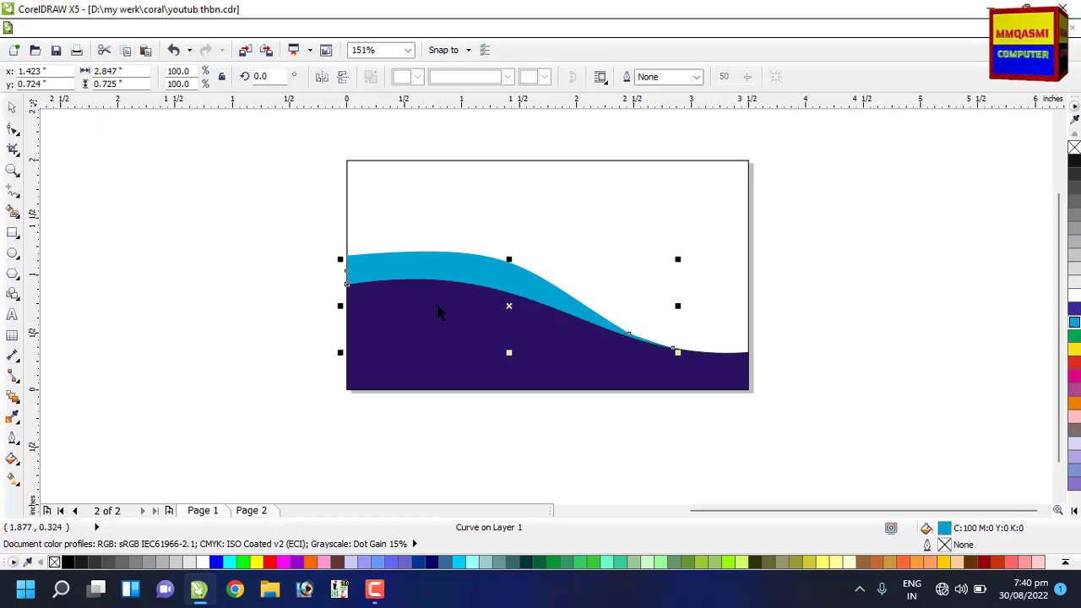
Step: Recolour the topmost wave band light purple (C:60 M:60 Y:0 K:0)
click(442, 256)
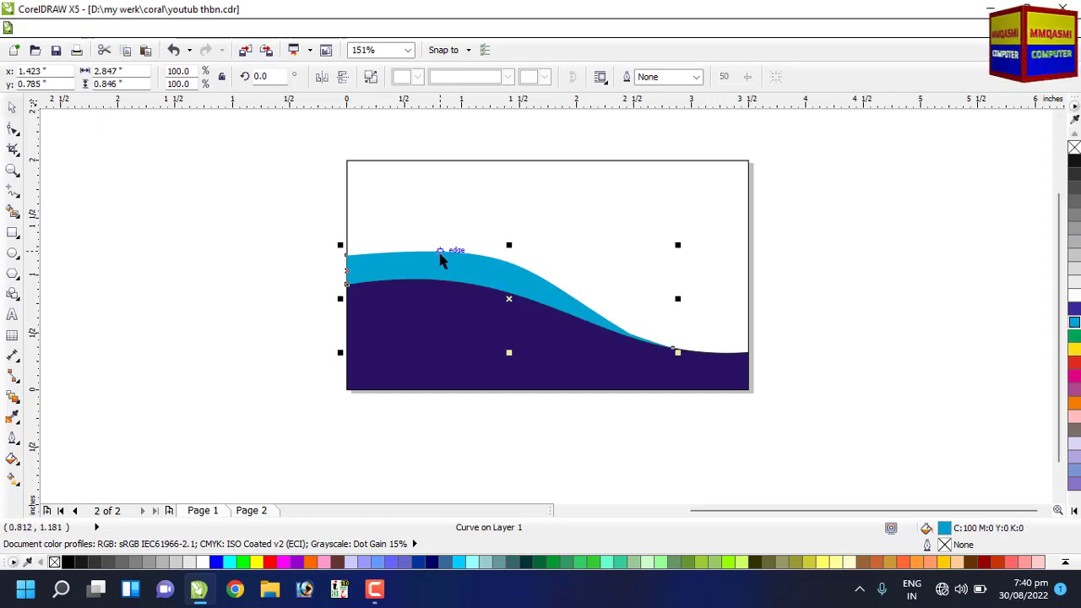
click(1074, 485)
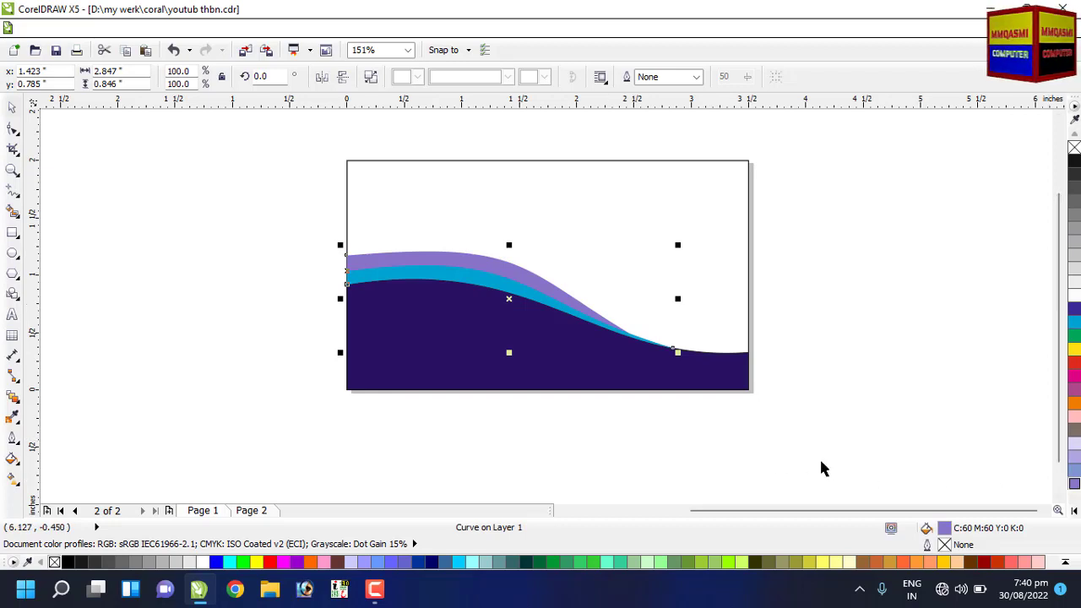
click(391, 430)
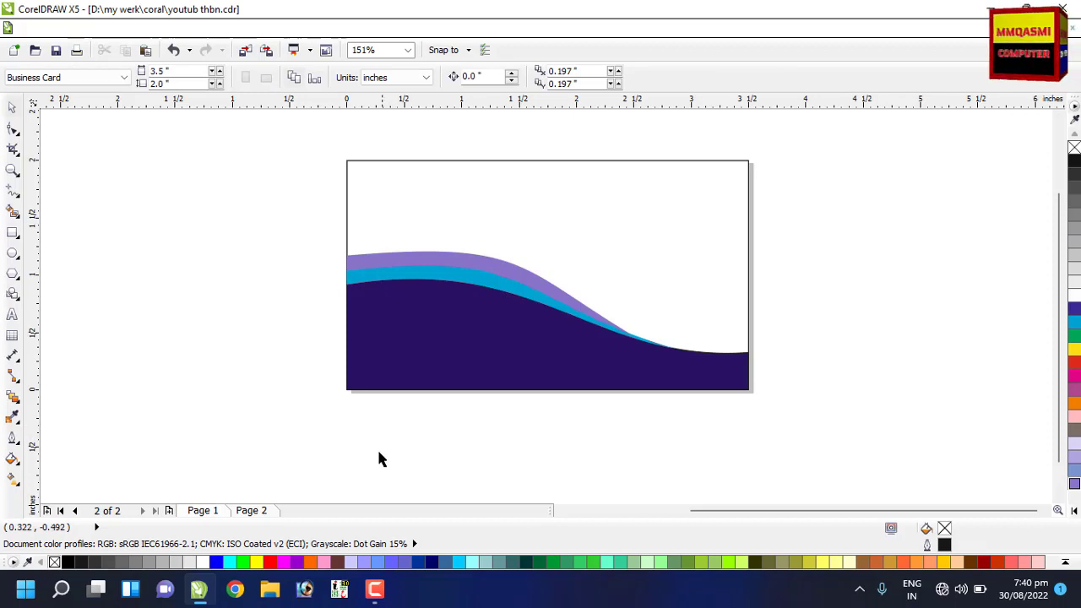
Step: Move the MMQASMICOMPUTER heading onto the card's upper right area, centred at about x 2.31, y 1.76 inches
key(F4)
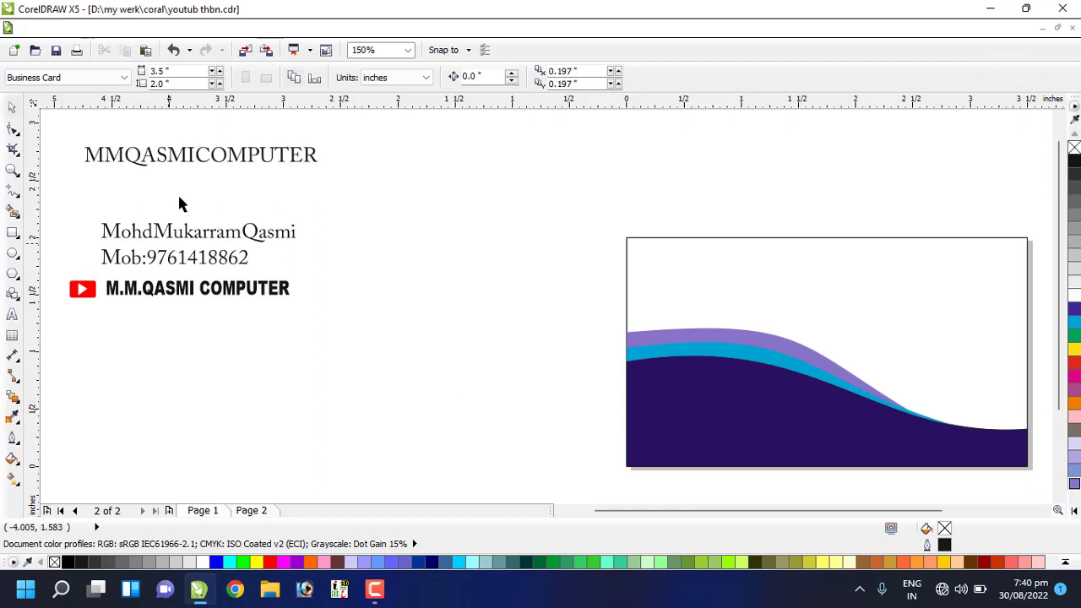
drag(194, 156, 702, 281)
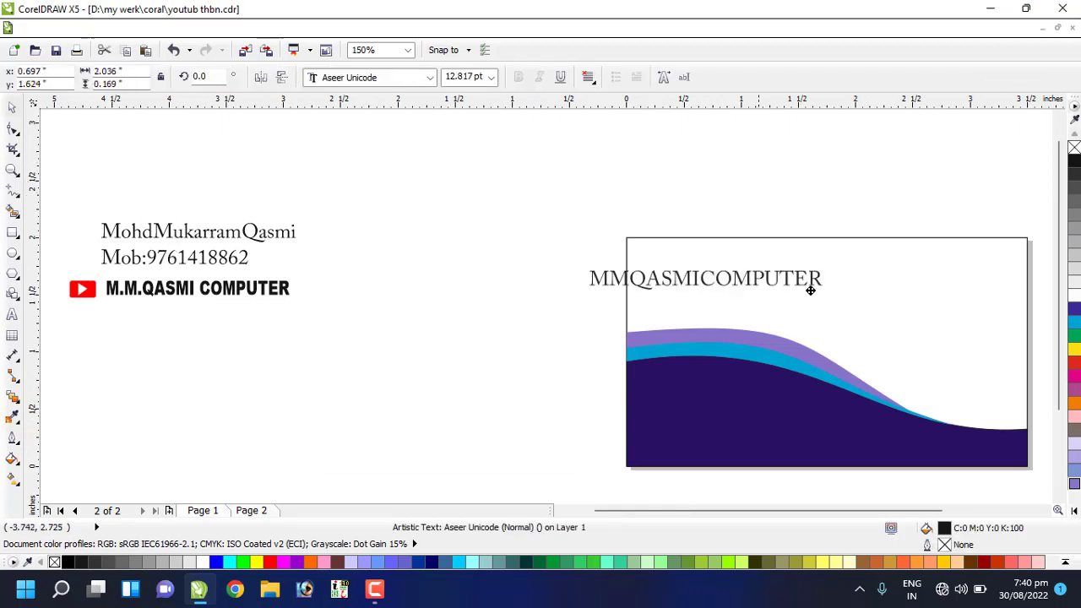
drag(811, 289, 890, 265)
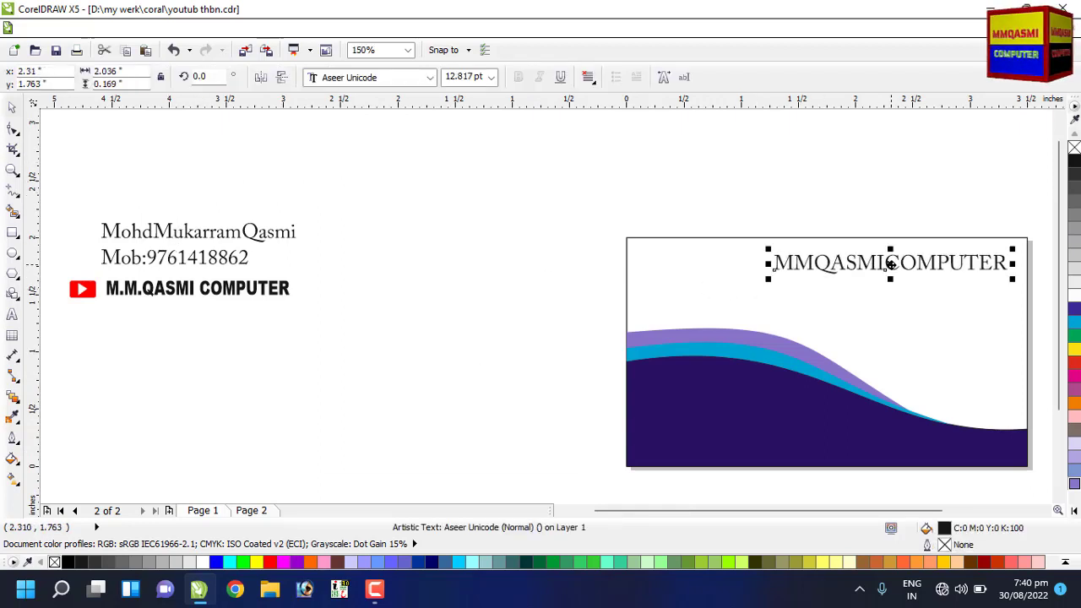
Step: Move the name and mobile number text onto the dark wave at about x 1.01, y 0.54 inches and colour it white
click(187, 258)
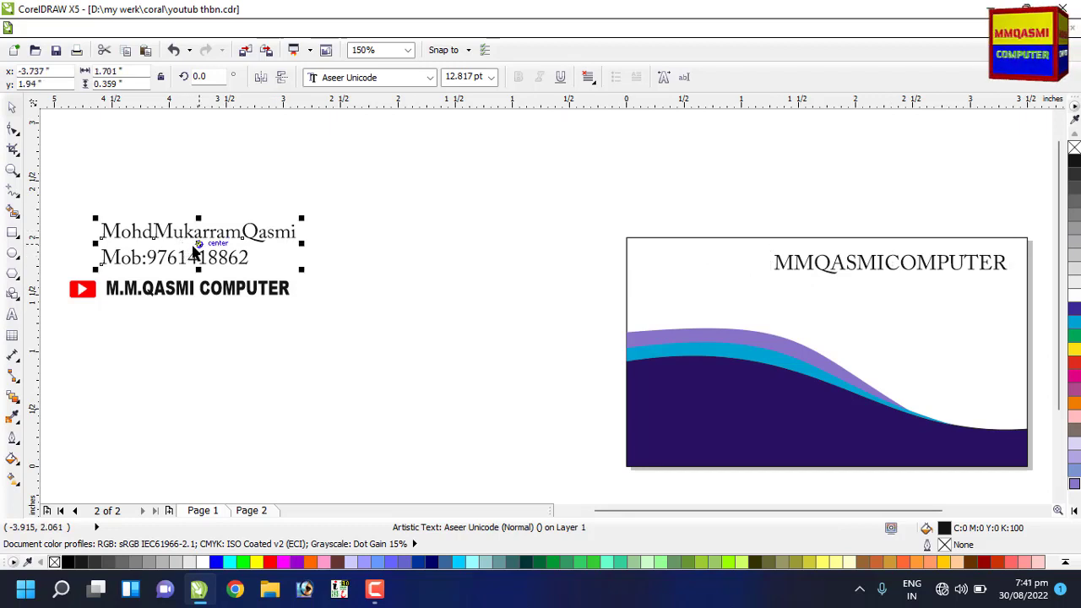
drag(194, 251, 742, 396)
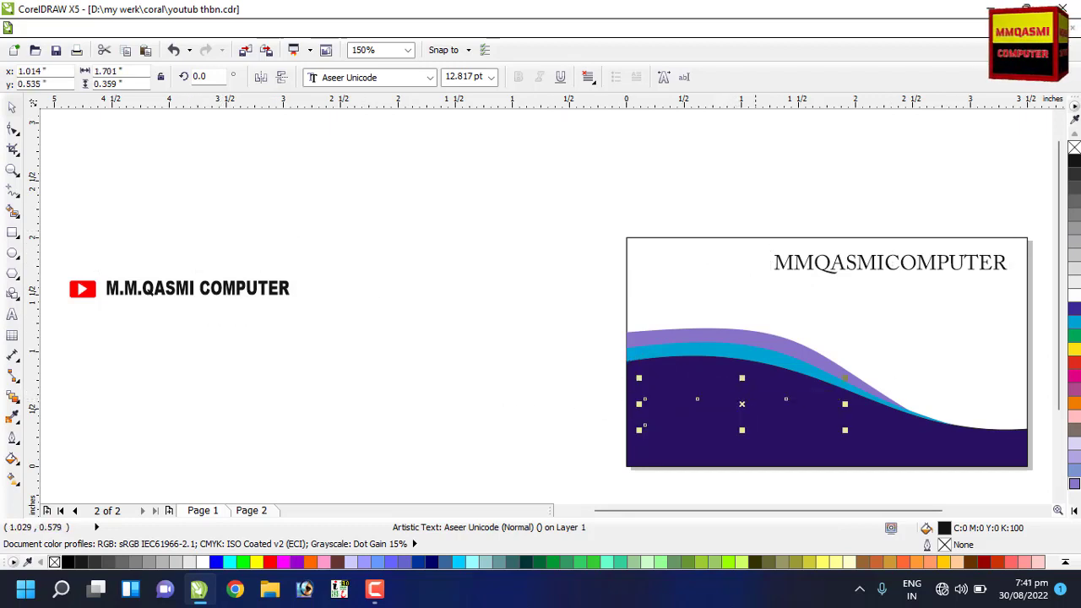
click(1075, 297)
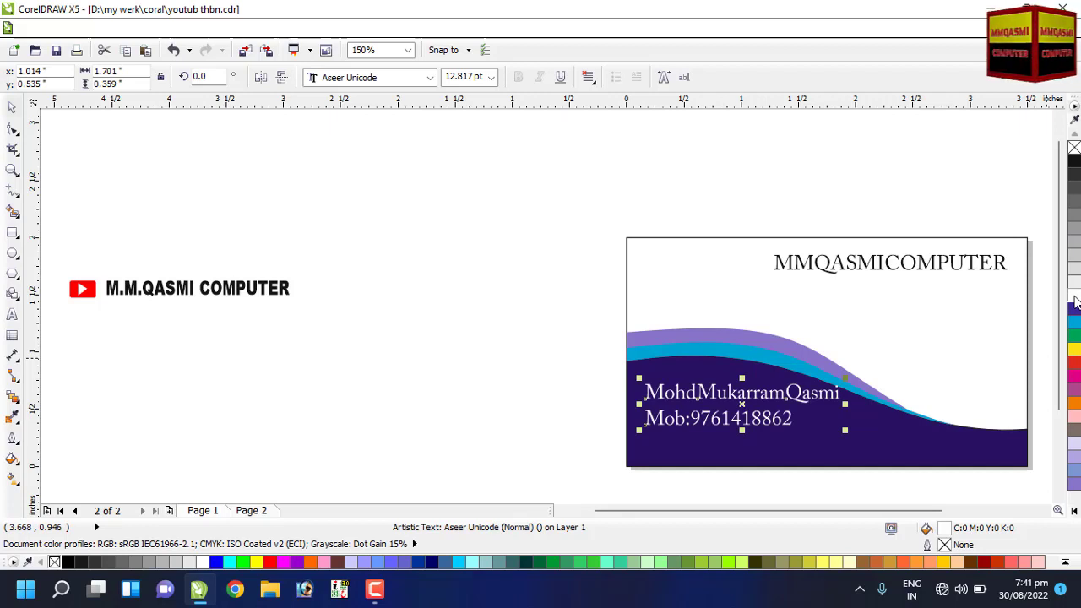
Step: Place the YouTube channel label below the contact text, centred at about x 1.20, y 0.14 inches
click(176, 295)
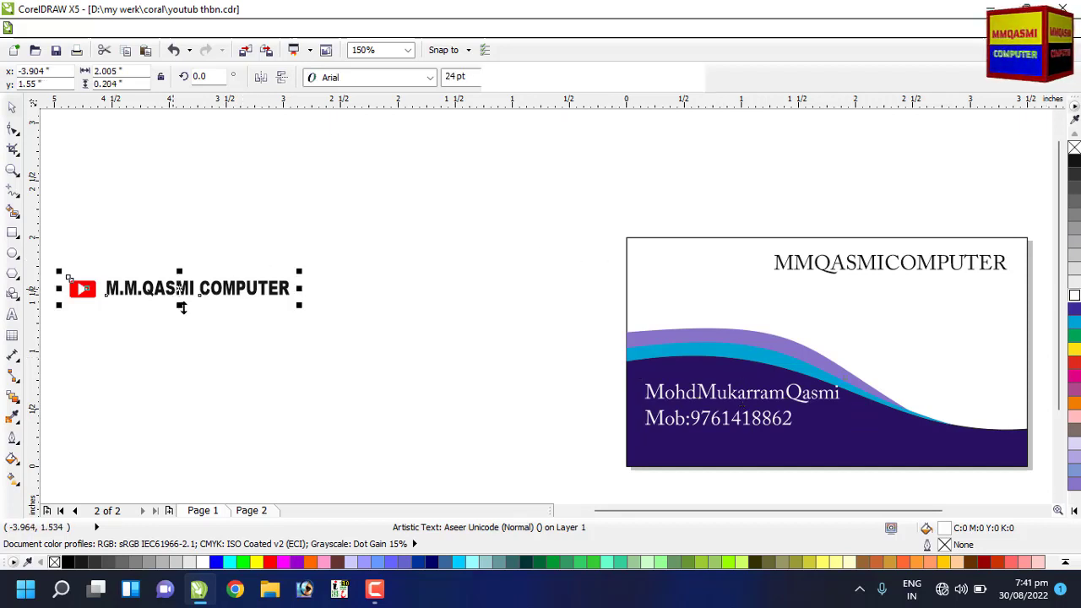
drag(187, 292, 763, 450)
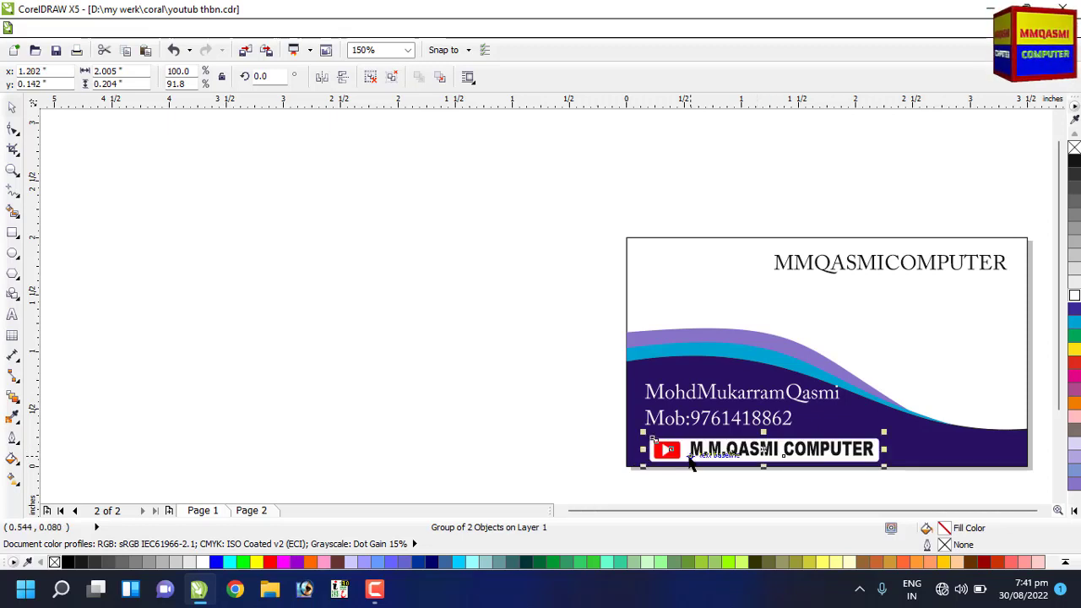
click(310, 247)
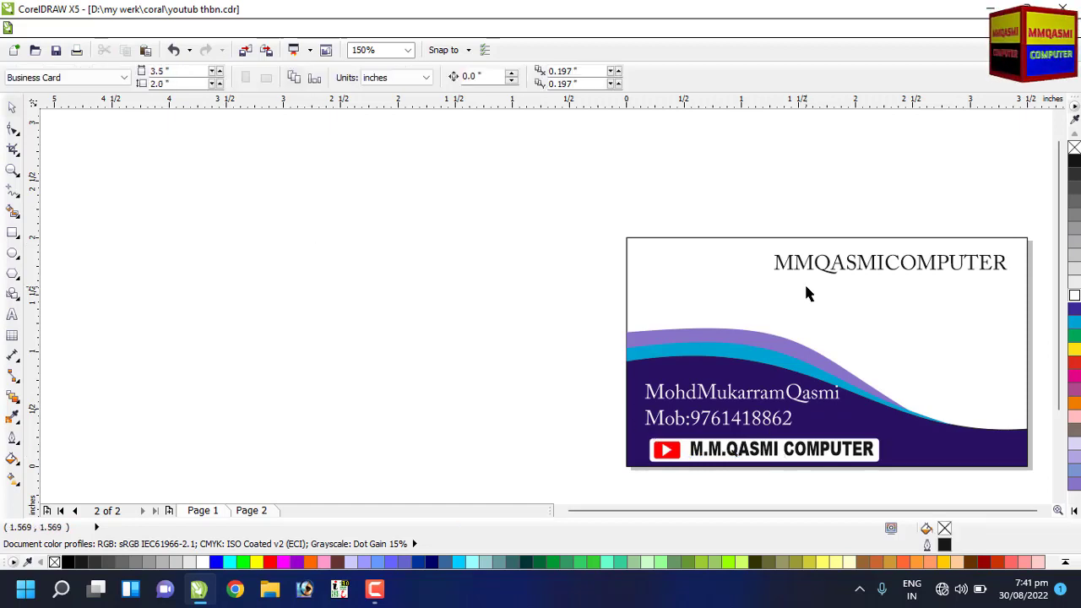
Step: Duplicate the whole card beside the original at about x 5.63, y 0.99 inches and mirror the copy vertically
key(shift+F4)
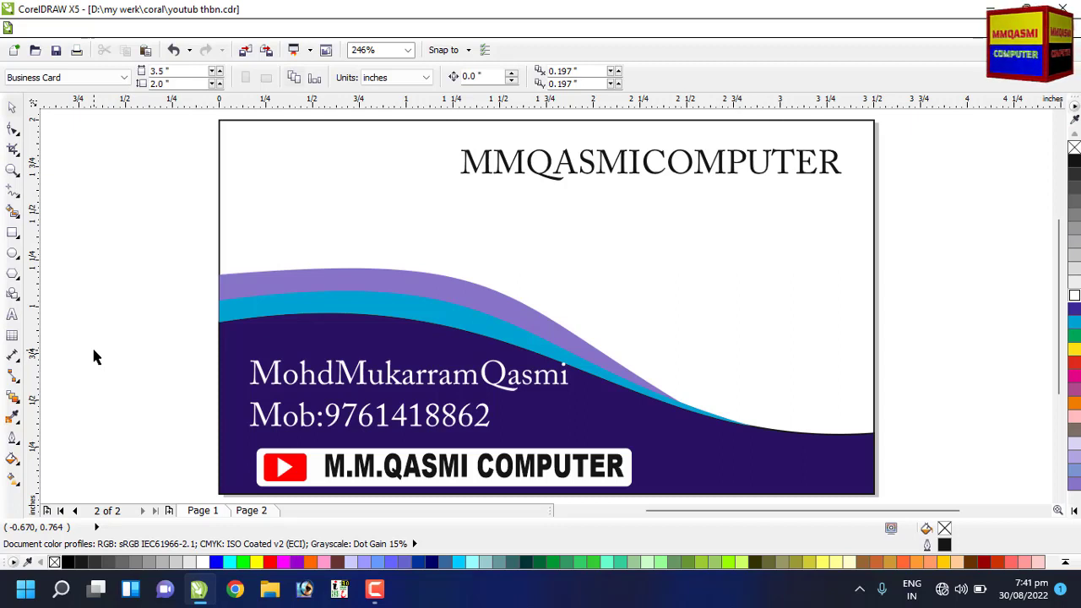
scroll(94, 353, down, 2)
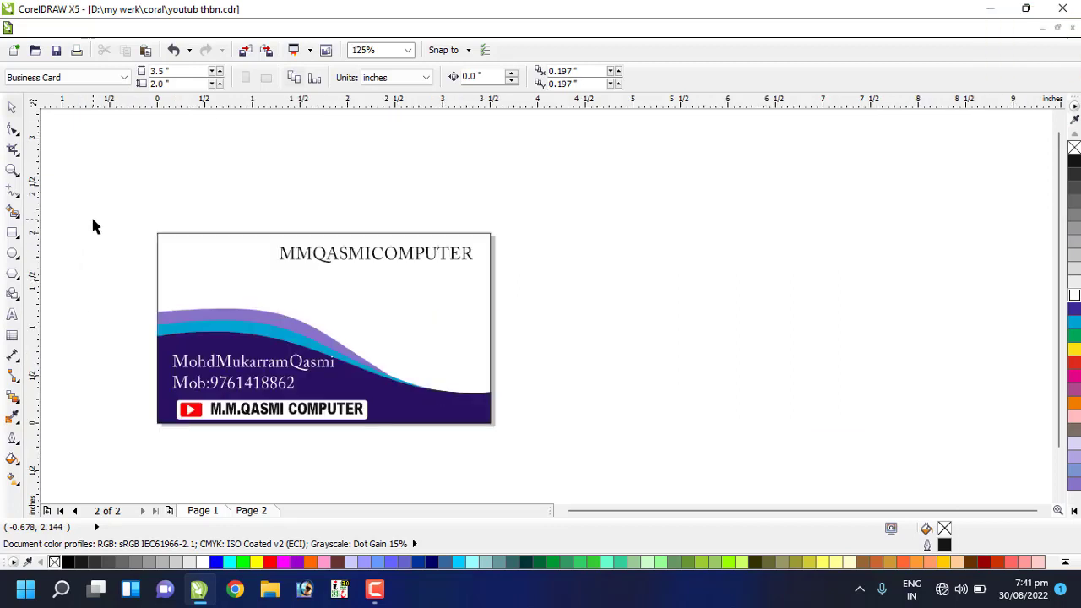
drag(97, 213, 577, 461)
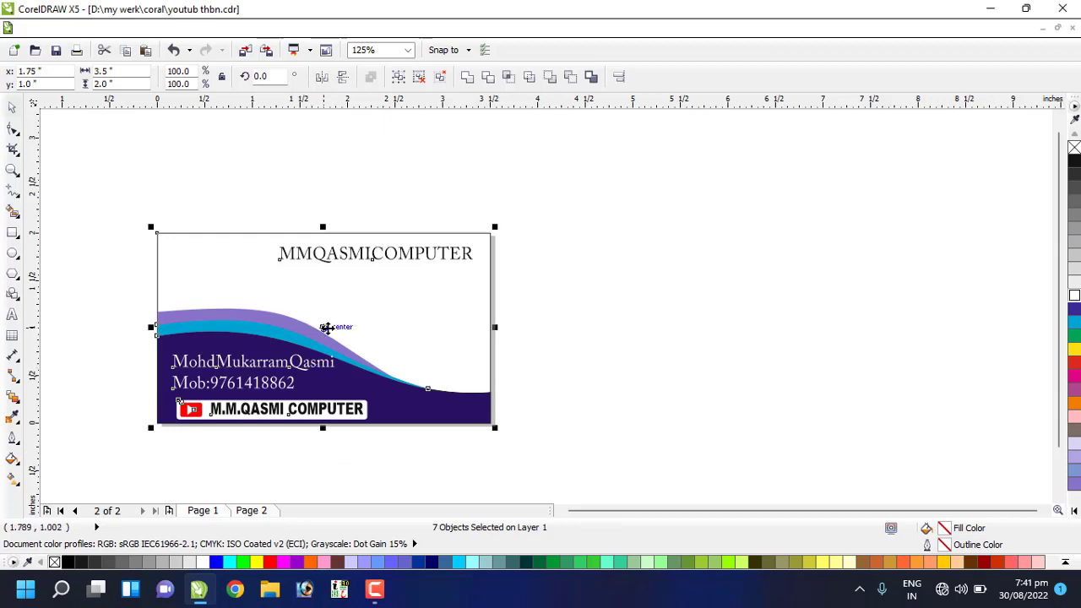
drag(327, 327, 693, 329)
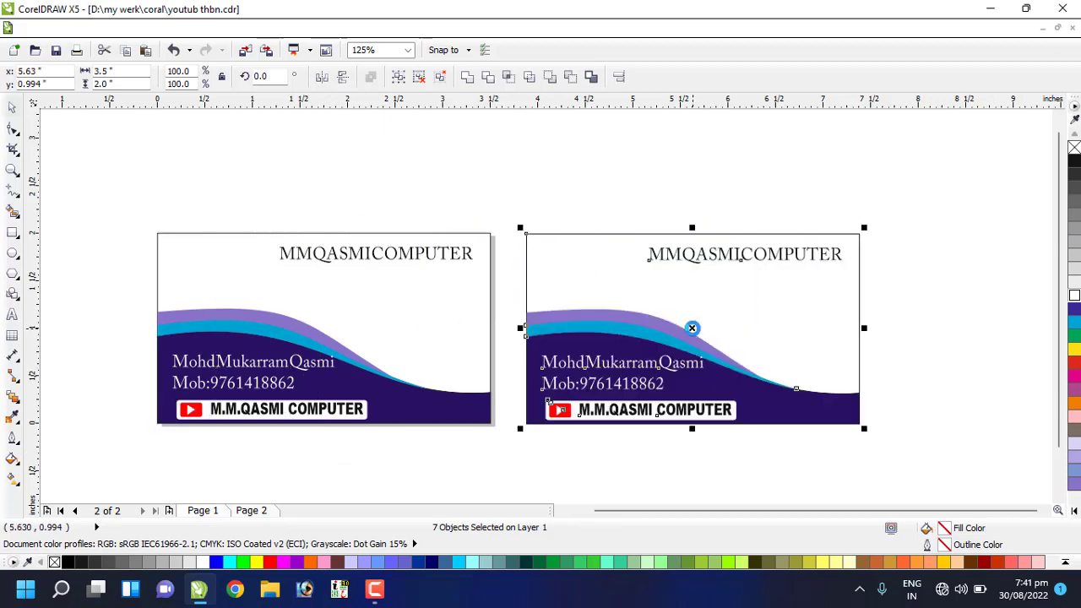
click(344, 77)
click(616, 166)
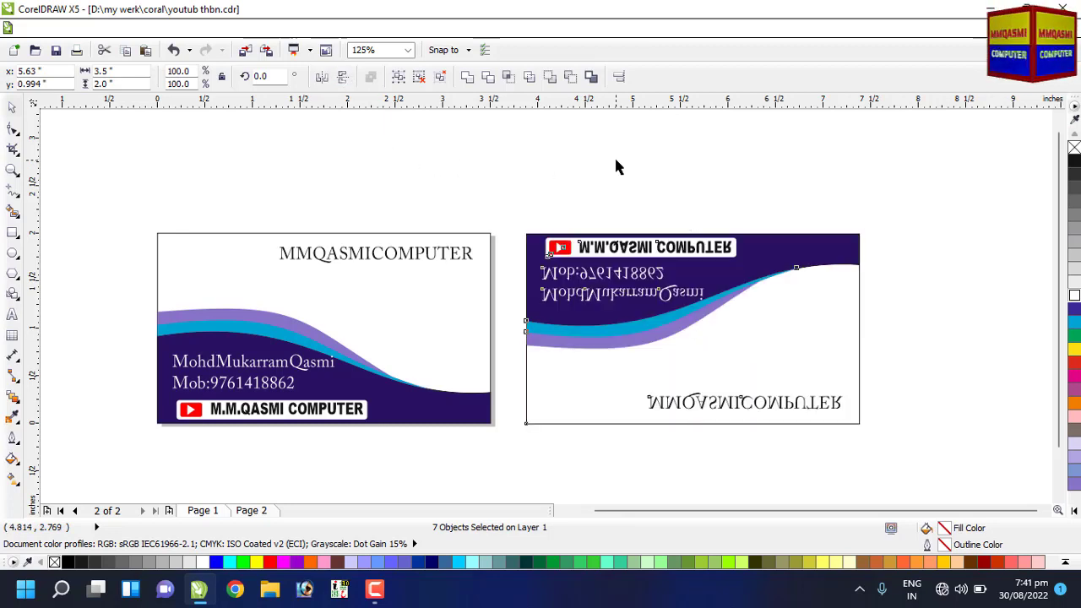
Step: Delete the upside-down channel label, contact text and heading from the mirrored card
click(618, 247)
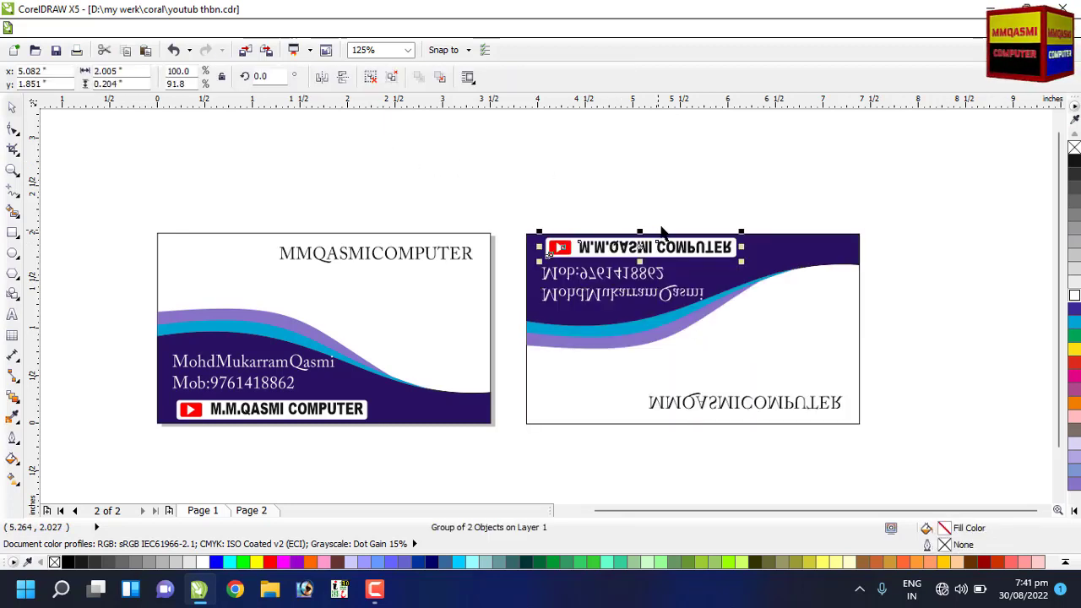
key(Delete)
click(619, 282)
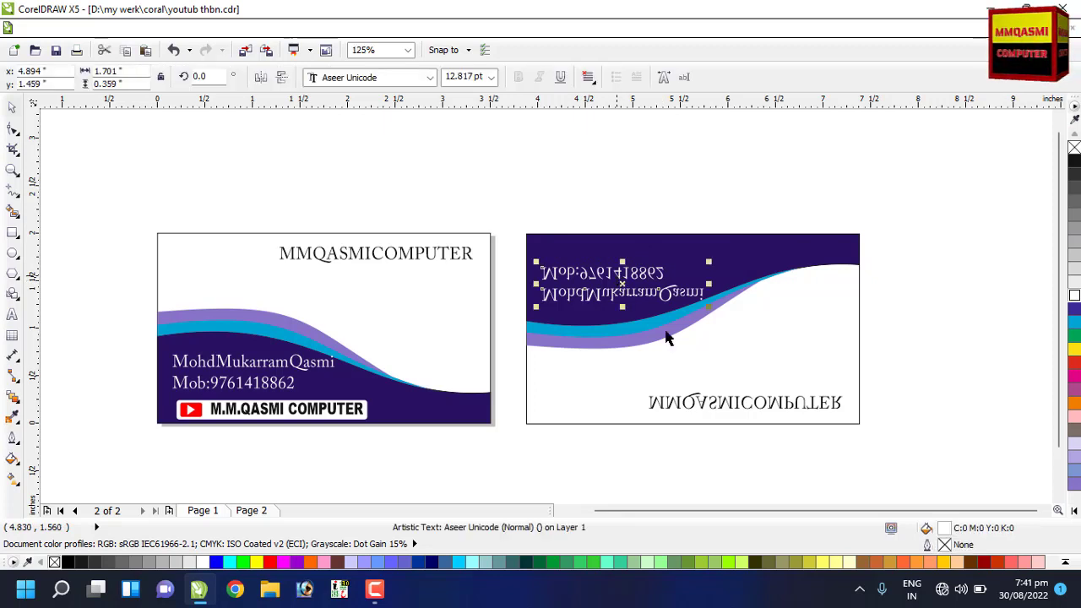
key(Delete)
click(675, 409)
key(Delete)
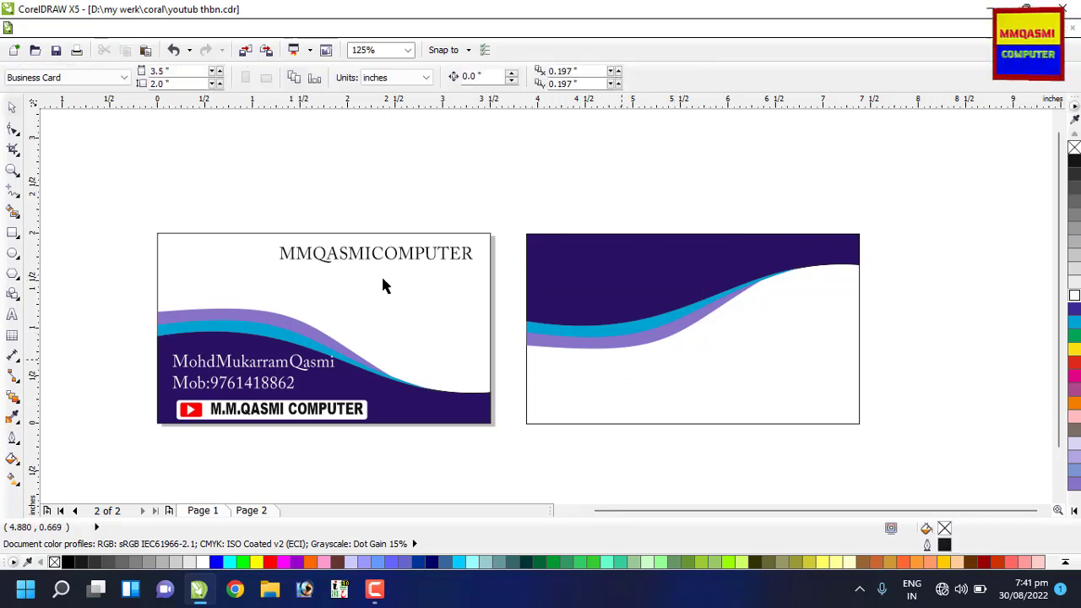
Step: Copy the MMQASMICOMPUTER heading onto the mirrored card's dark area, centred at about x 5.11, y 1.77 inches, and colour it white
click(375, 254)
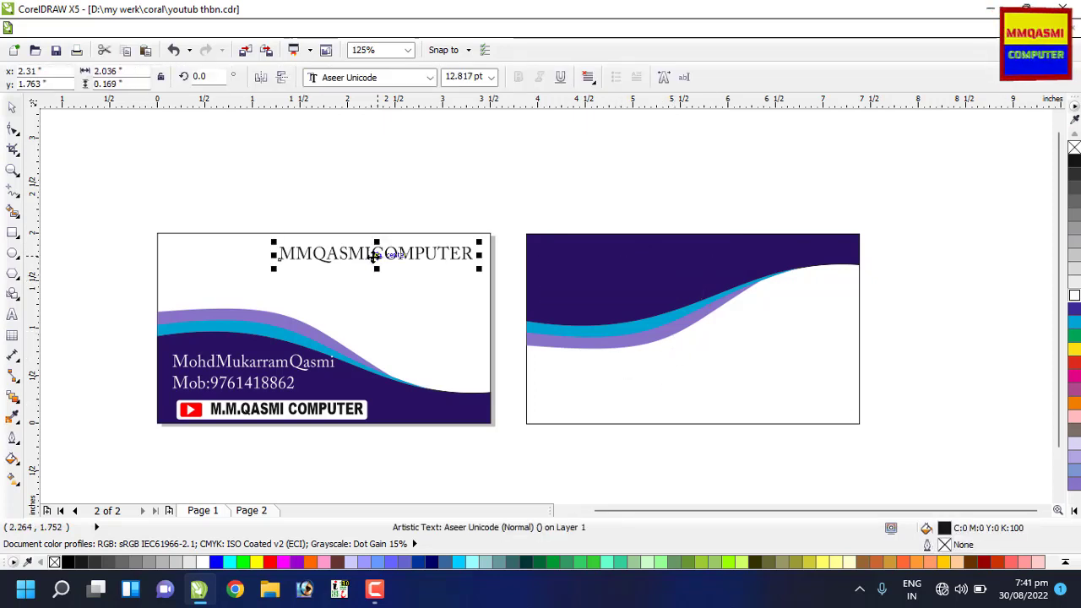
drag(374, 255, 643, 255)
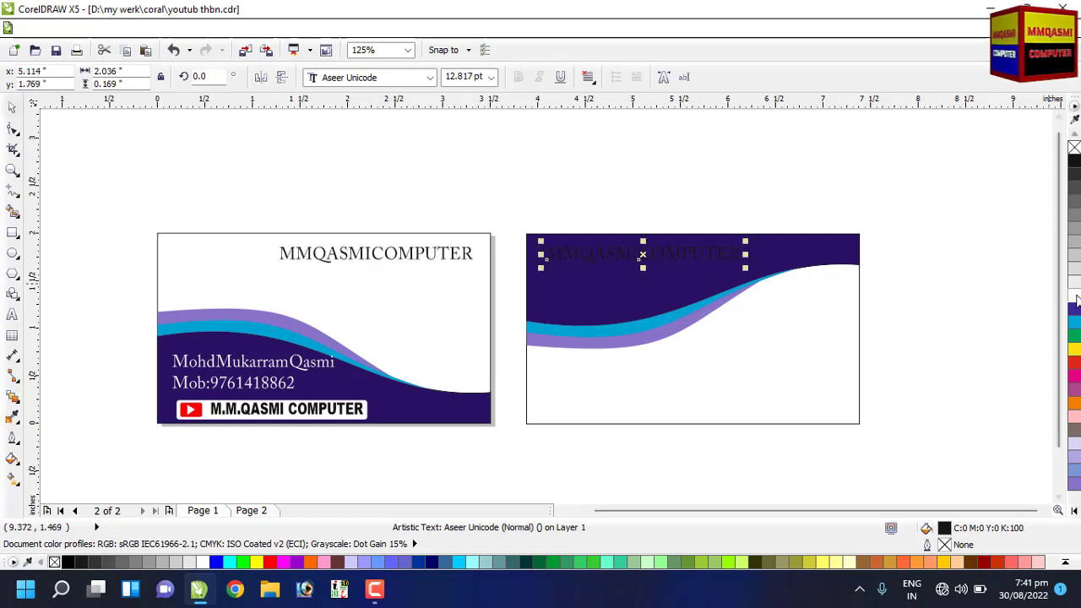
click(1075, 298)
Step: Copy the contact text and channel label together onto the mirrored card's lower white area, centred at about x 6.12, y 0.40 inches
drag(99, 332, 382, 466)
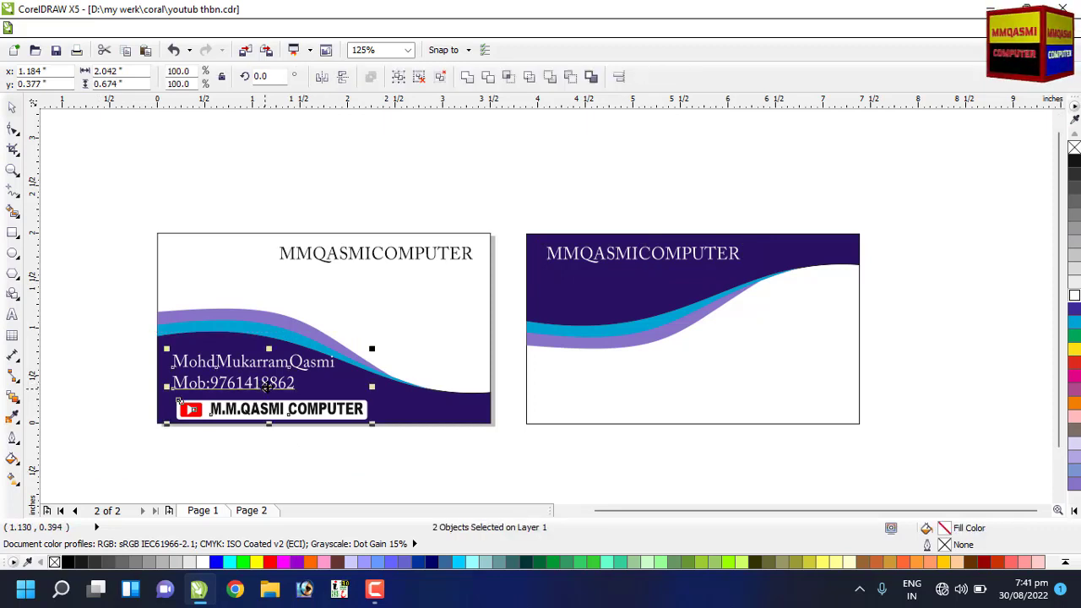
drag(267, 386, 738, 388)
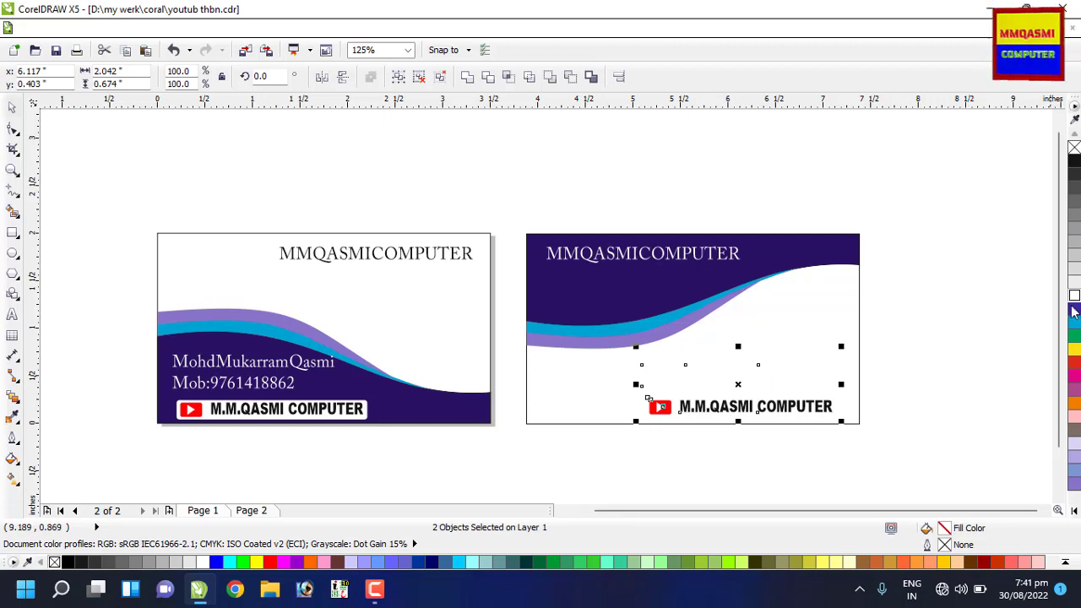
click(1074, 147)
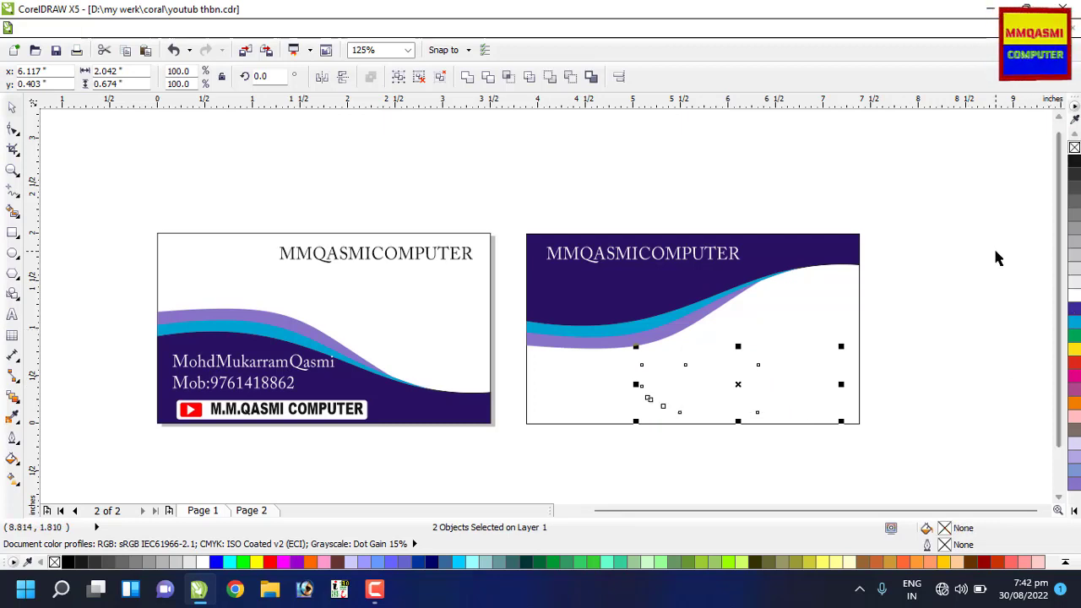
key(ctrl+z)
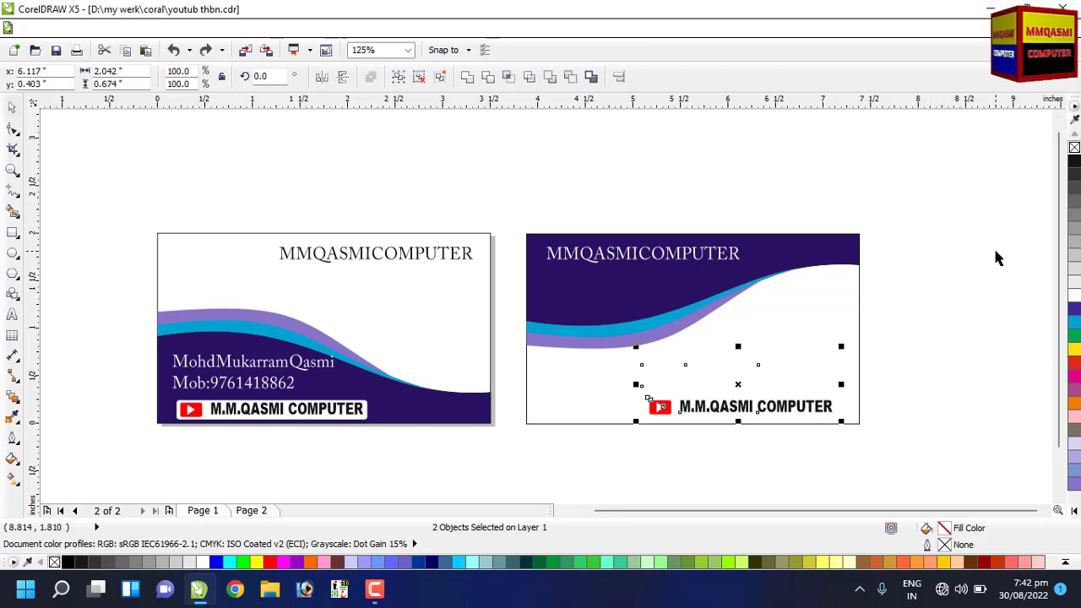
Step: Colour the mirrored card's contact text black and align it above the channel label at about x 6.03, y 0.53 inches
click(928, 287)
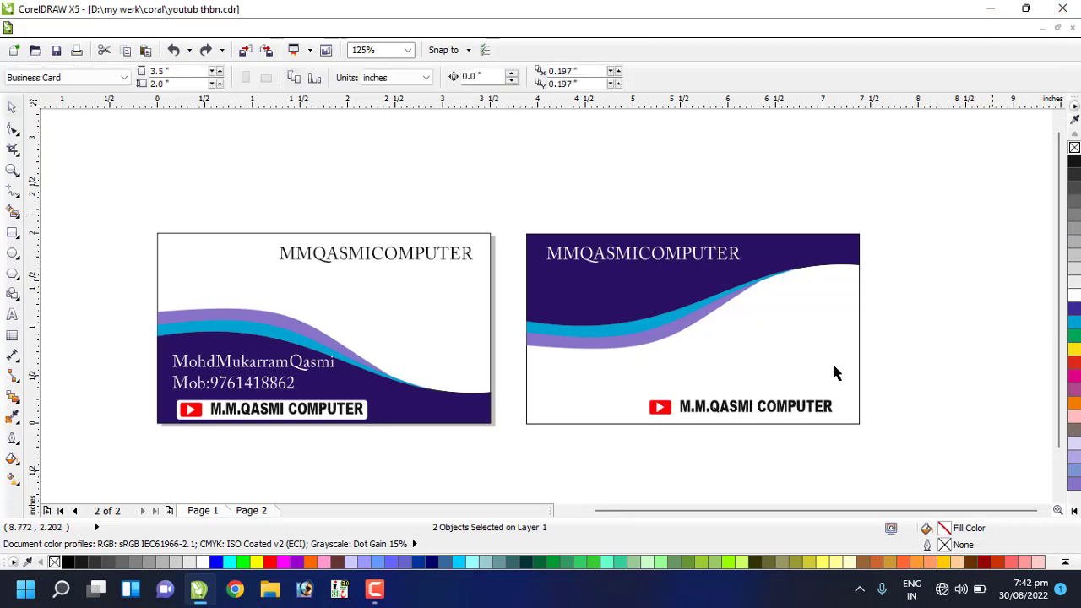
click(764, 368)
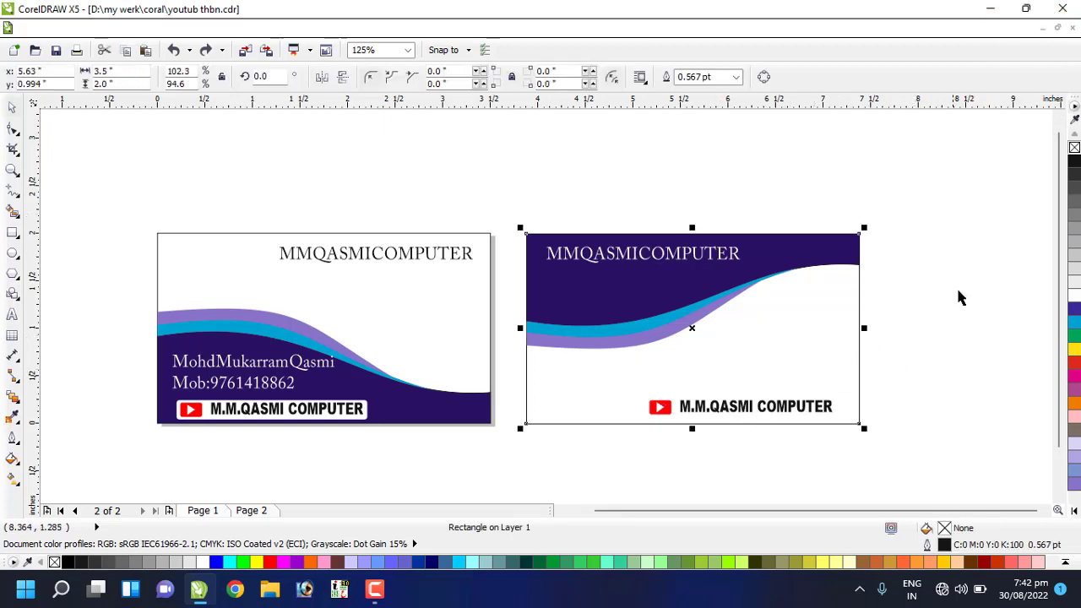
drag(959, 291, 616, 414)
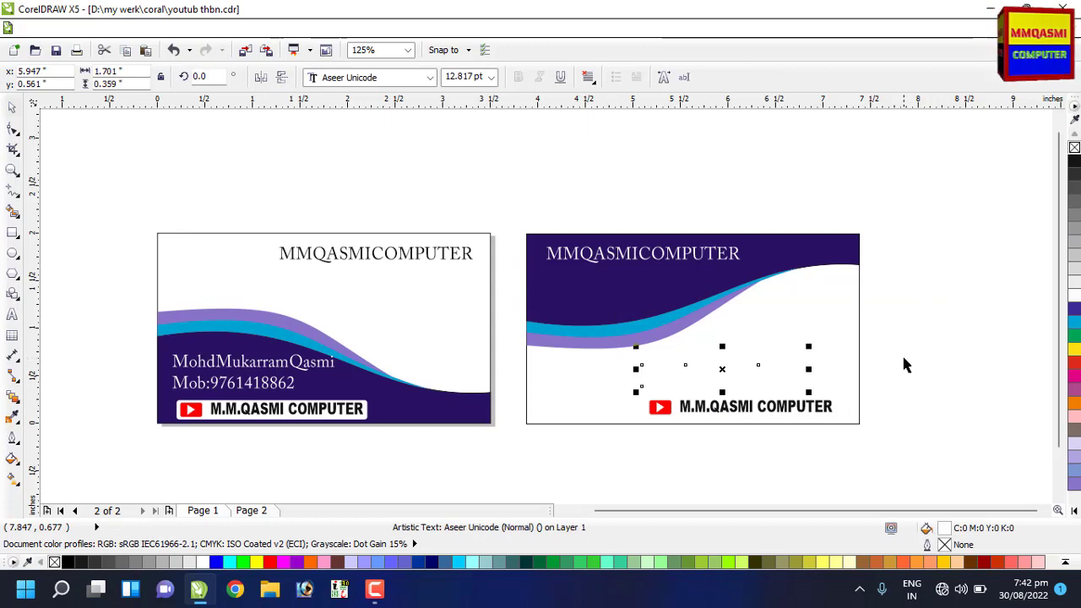
click(1074, 162)
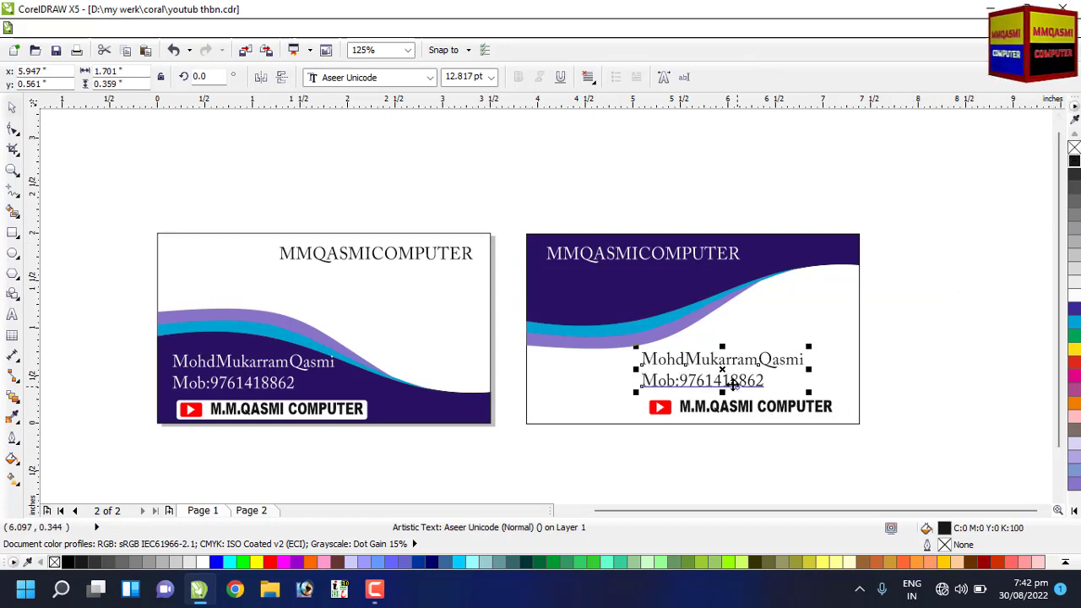
mouse_move(722, 370)
mouse_down()
mouse_move(718, 379)
mouse_move(731, 372)
mouse_up()
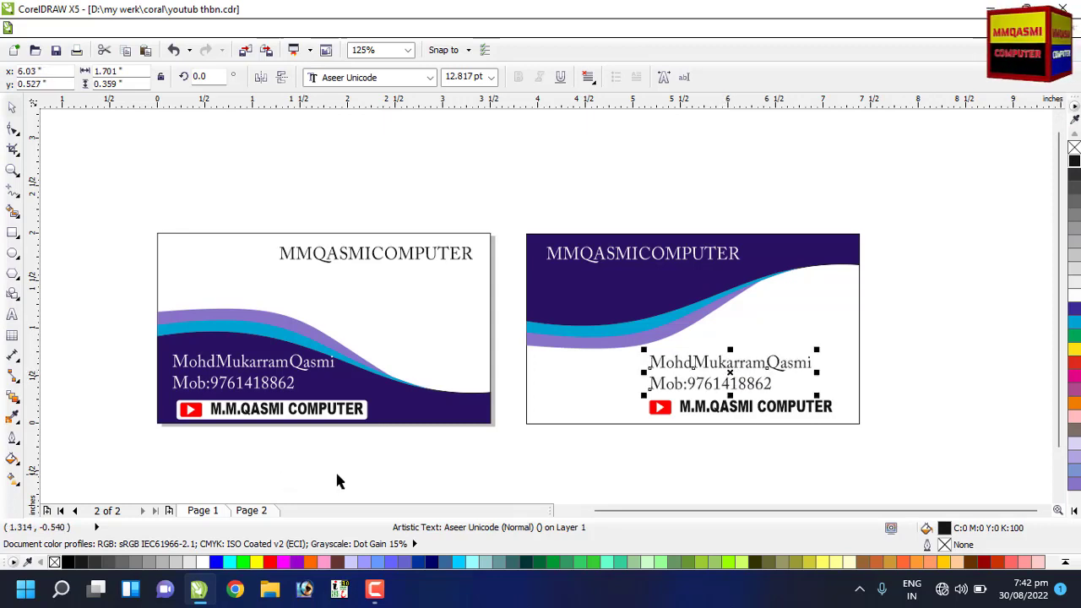
click(441, 472)
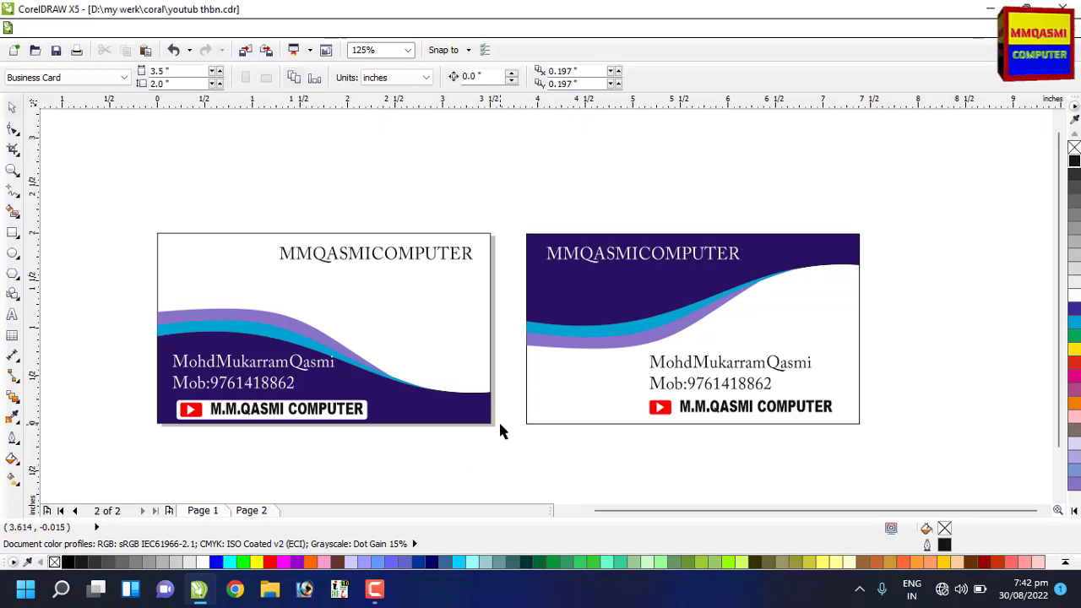
Step: Draw a portrait rectangle about 5.42 by 6.94 inches in the empty area beside the original card
scroll(499, 424, up, 2)
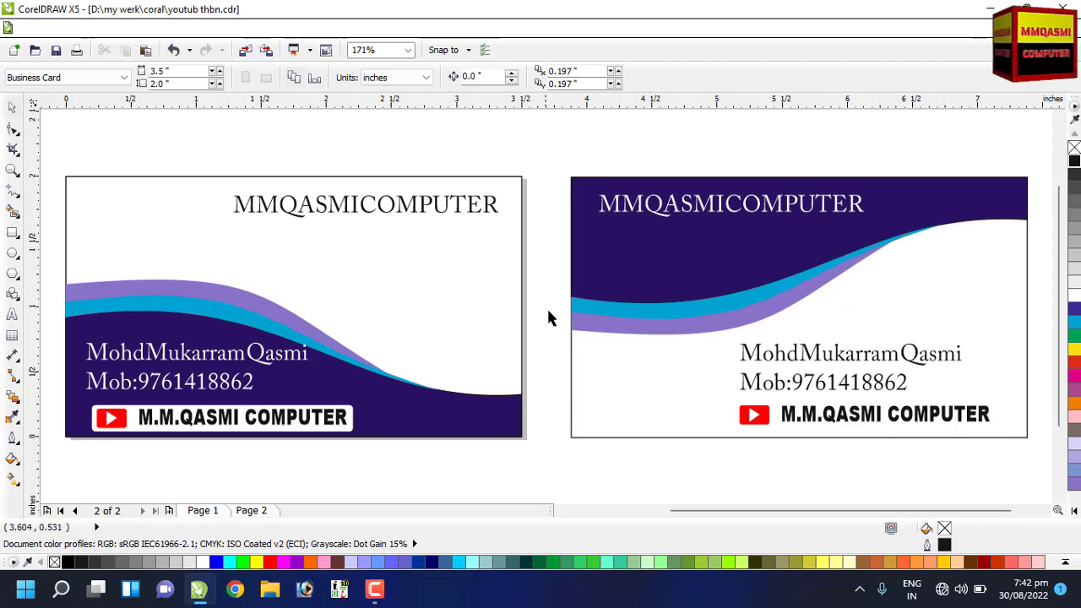
scroll(448, 275, down, 5)
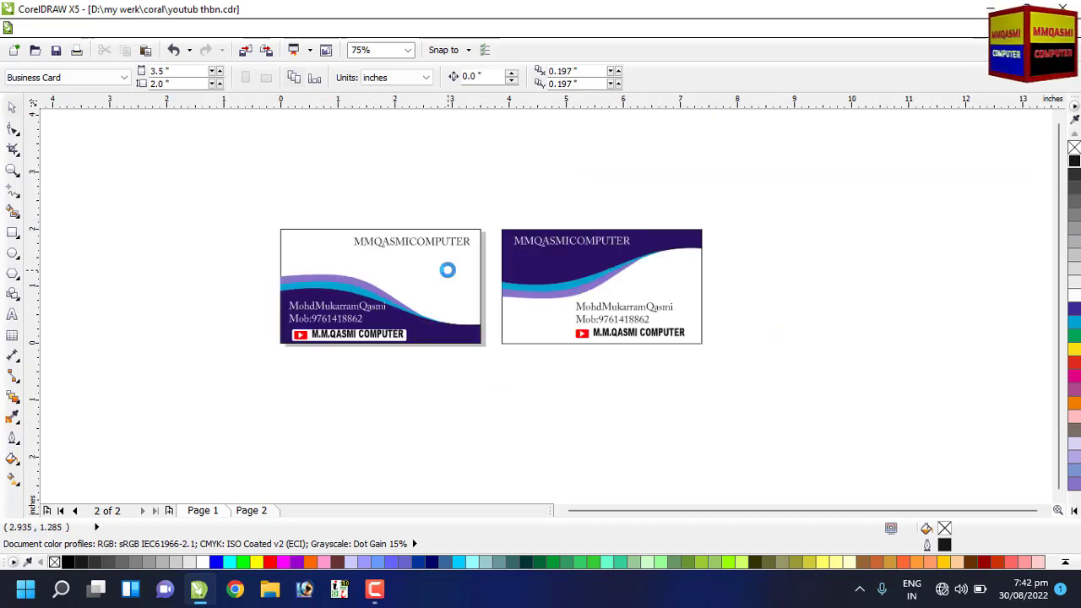
scroll(448, 270, down, 1)
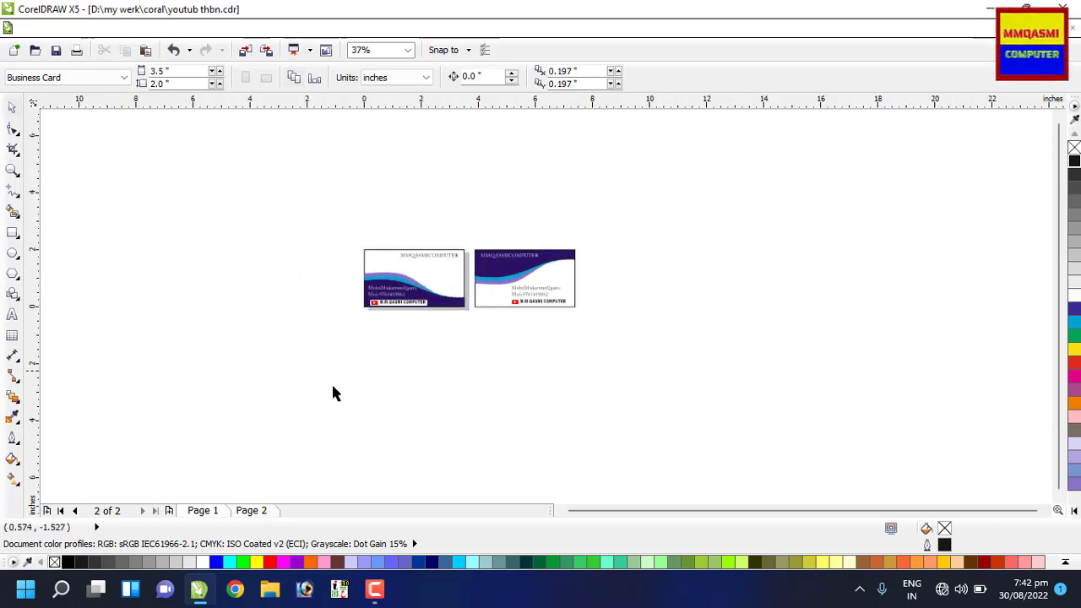
click(12, 231)
drag(154, 222, 309, 419)
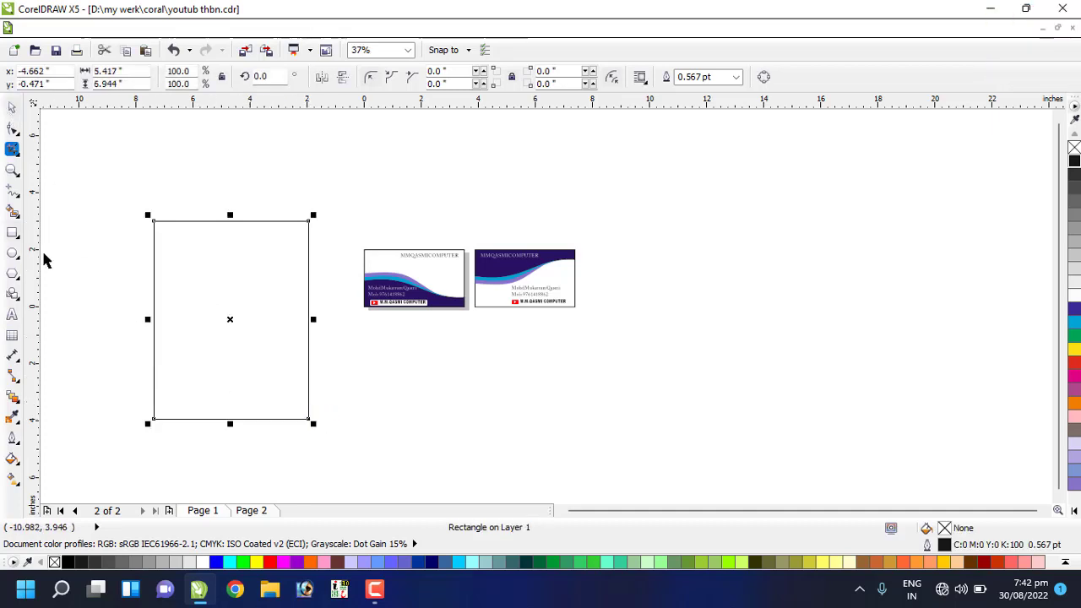
Step: Draw three concentric circles over the rectangle's lower right corner, the largest about 3.69 and the smallest about 2.5 inches across
click(12, 252)
drag(262, 366, 369, 465)
drag(313, 415, 291, 404)
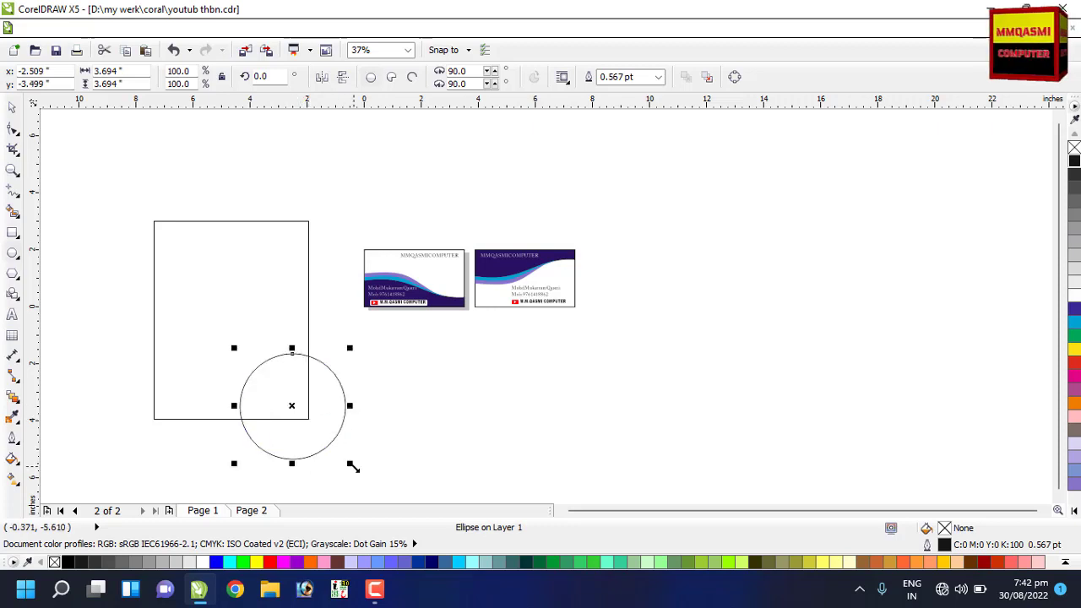
drag(353, 467, 338, 450)
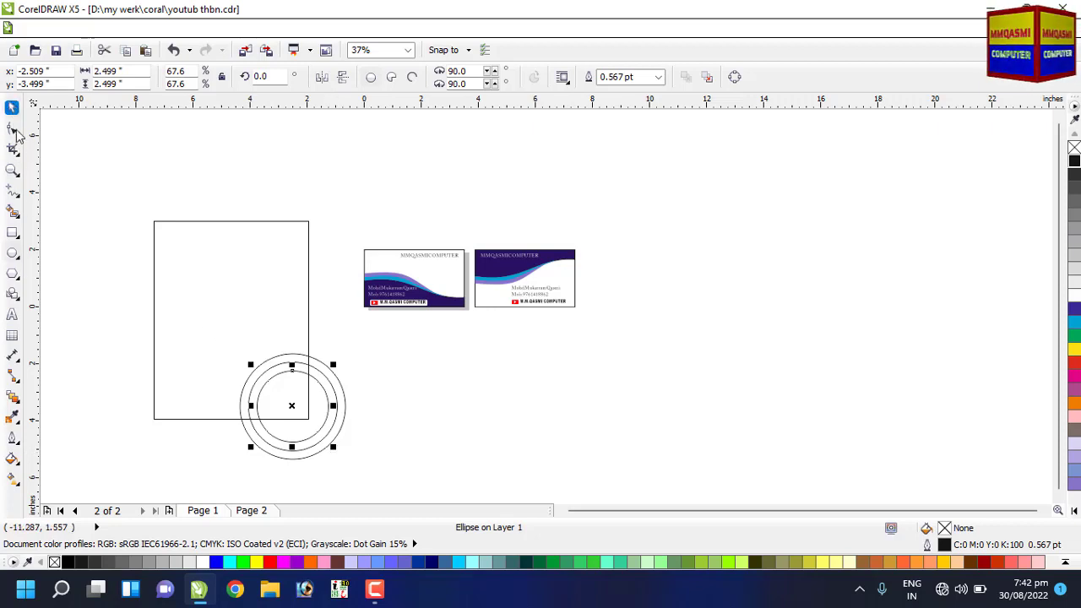
Step: Smart-fill the inner circle area and both ring areas inside the rectangle with red (C:0 M:100 Y:60 K:0)
click(14, 213)
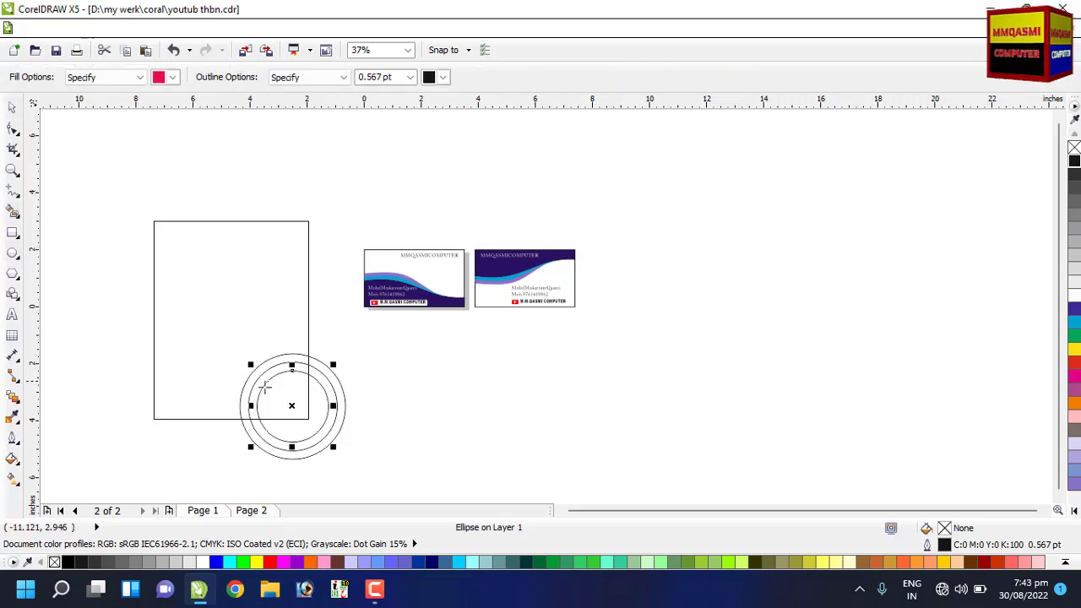
click(270, 389)
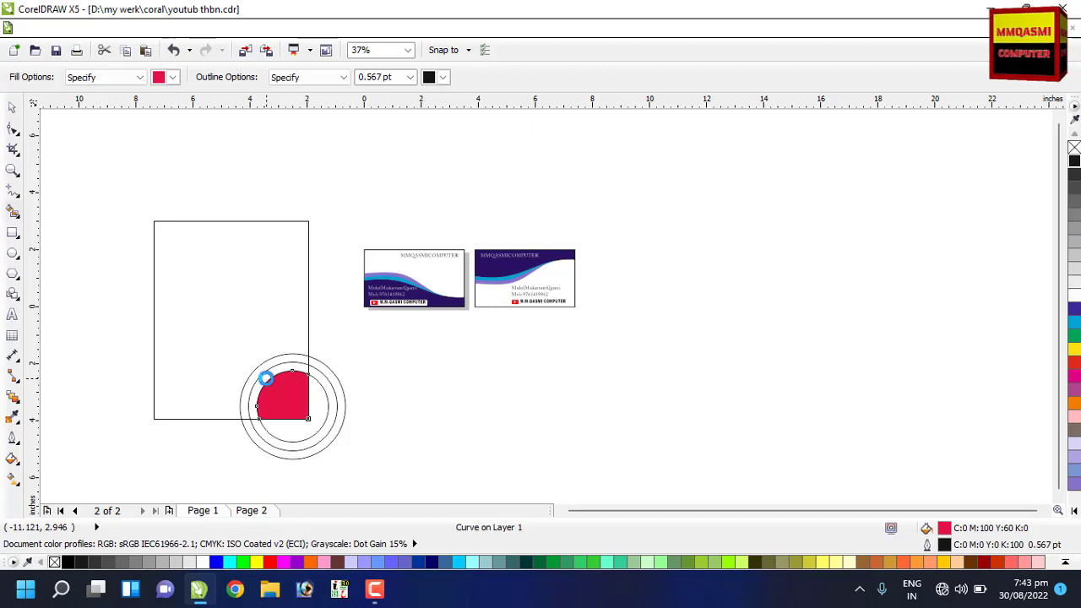
click(266, 378)
click(259, 368)
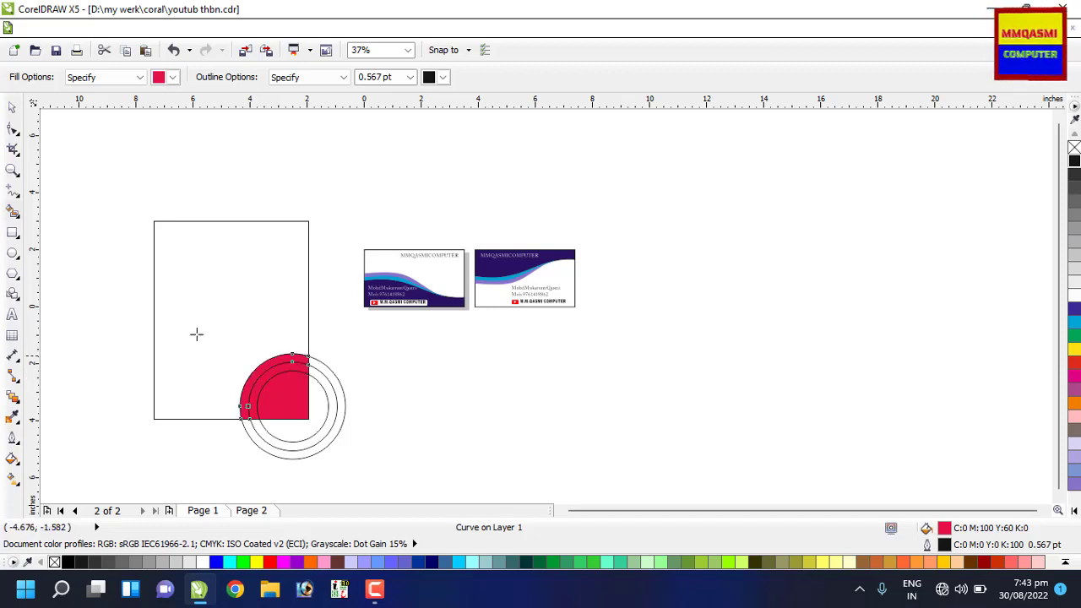
click(12, 107)
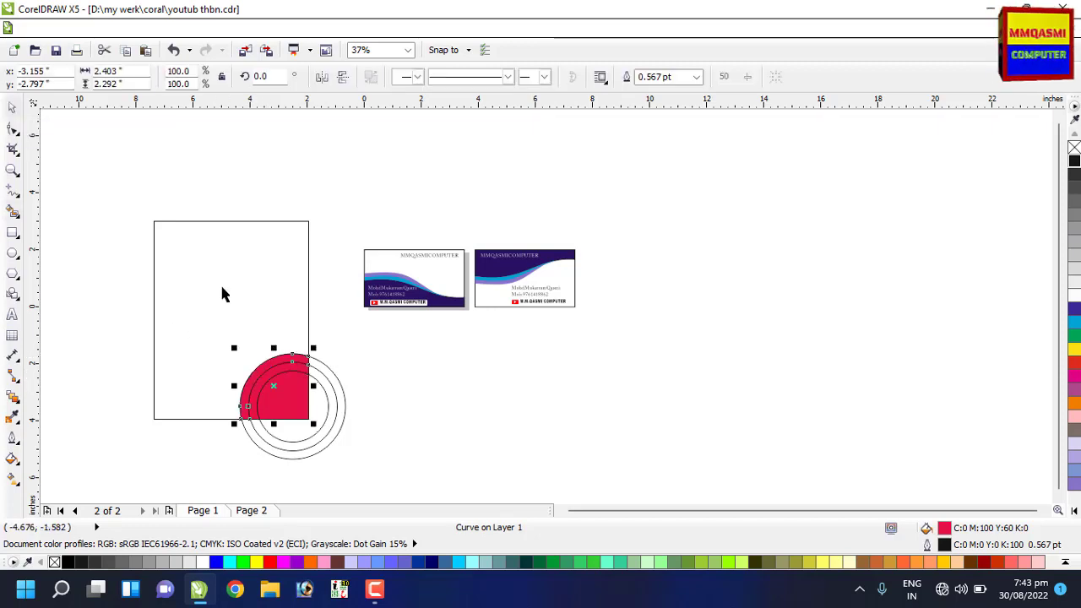
click(520, 383)
Step: Recolour the lower right corner shapes: inner area blue (C:100 M:100 Y:0 K:0), middle ring pink (C:0 M:40 Y:20 K:0), outer ring orange (C:0 M:60 Y:100 K:0)
click(292, 405)
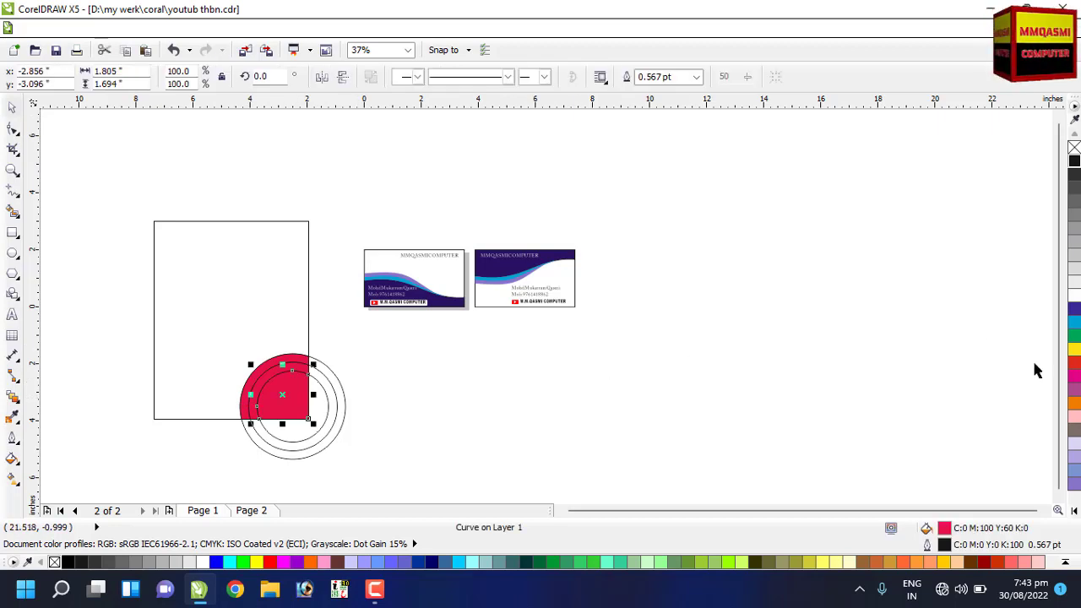
click(1074, 309)
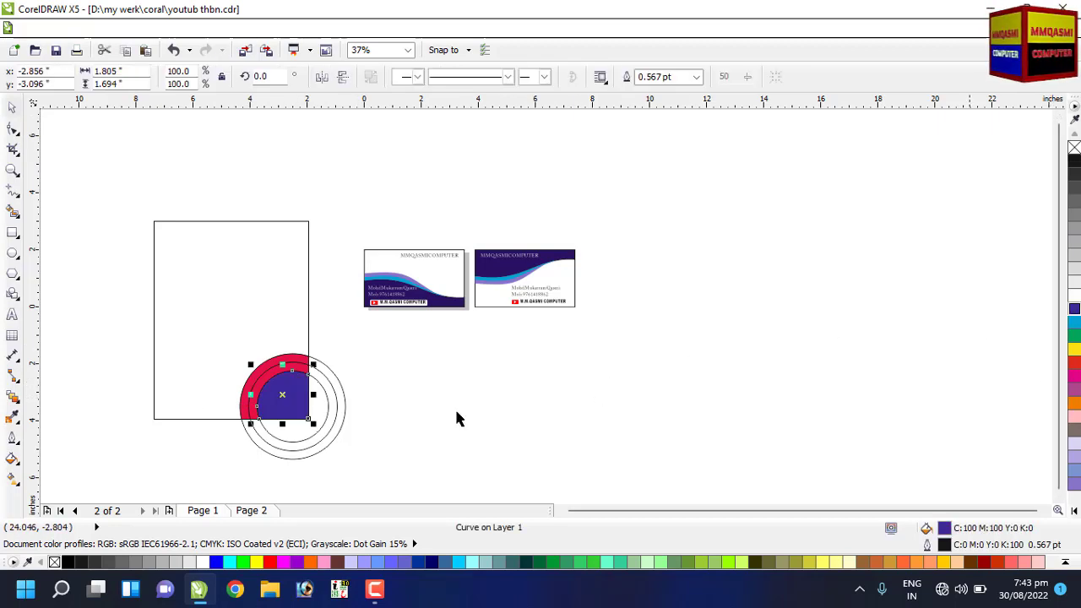
click(275, 372)
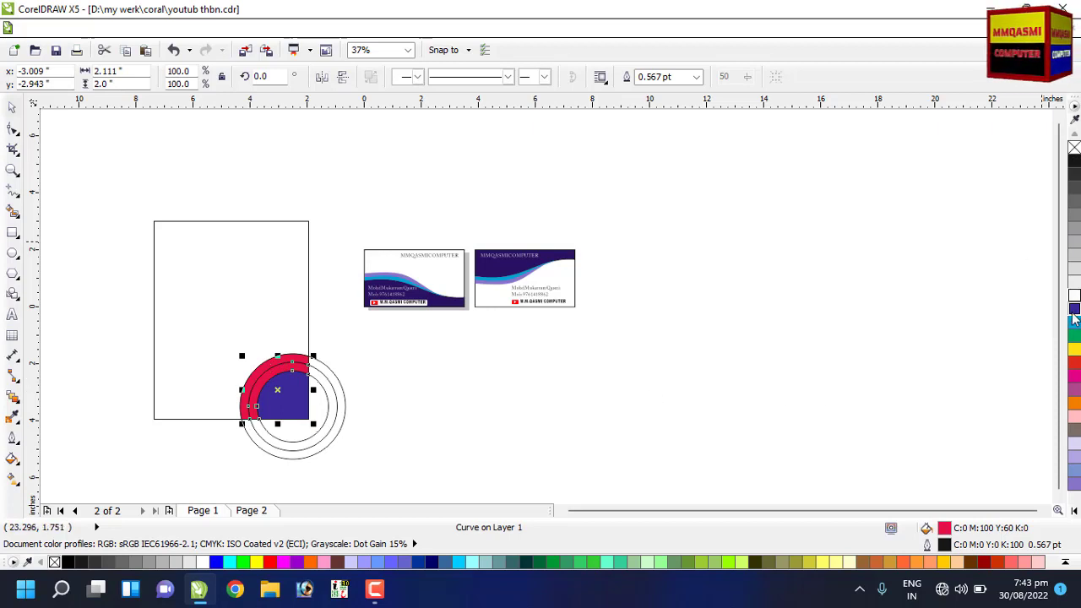
click(1076, 378)
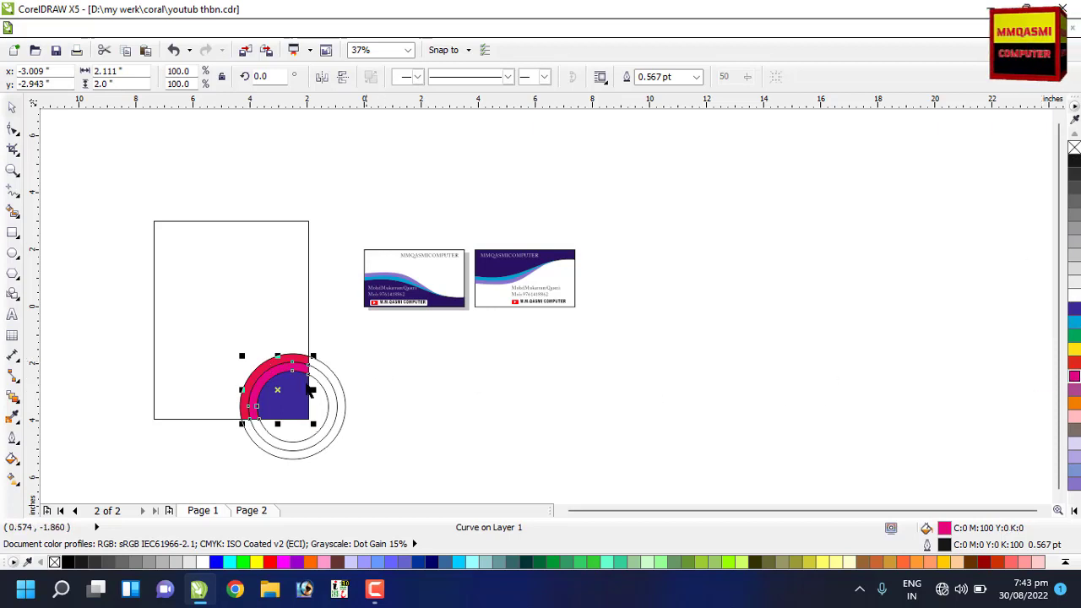
click(272, 374)
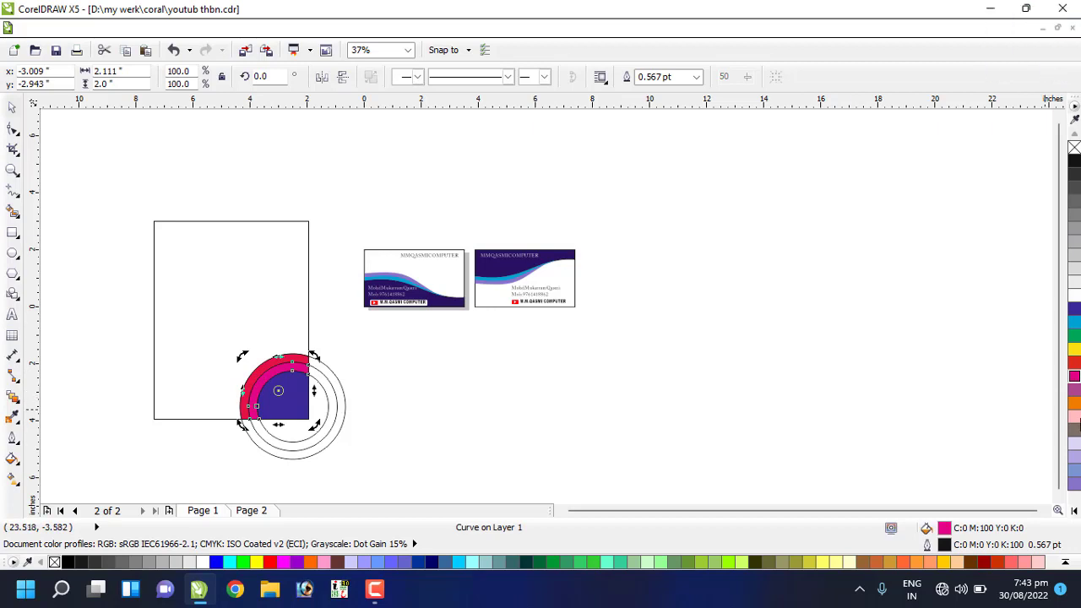
click(1074, 417)
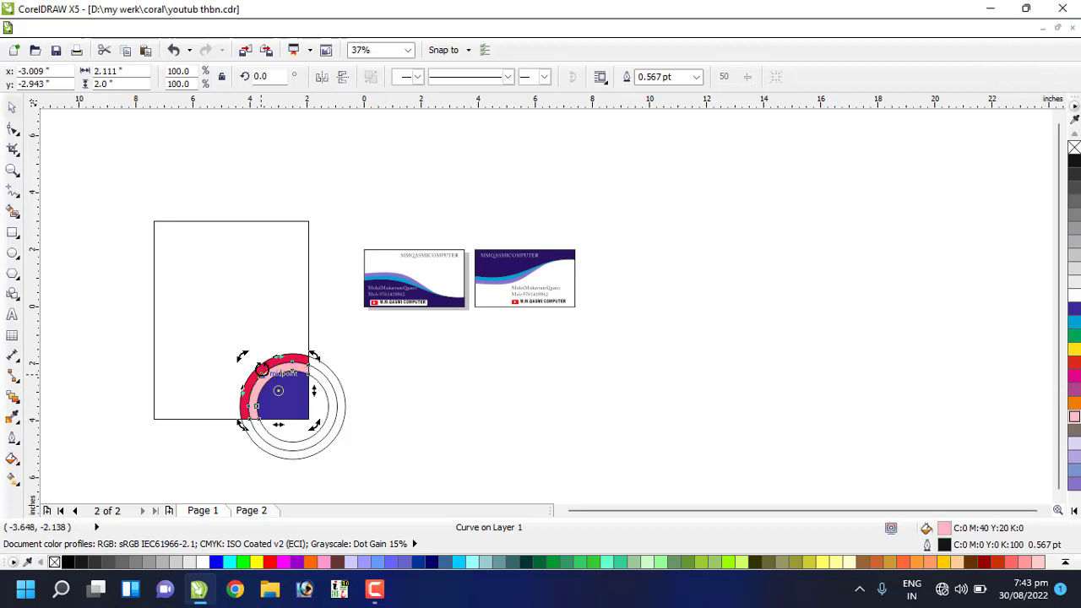
click(267, 365)
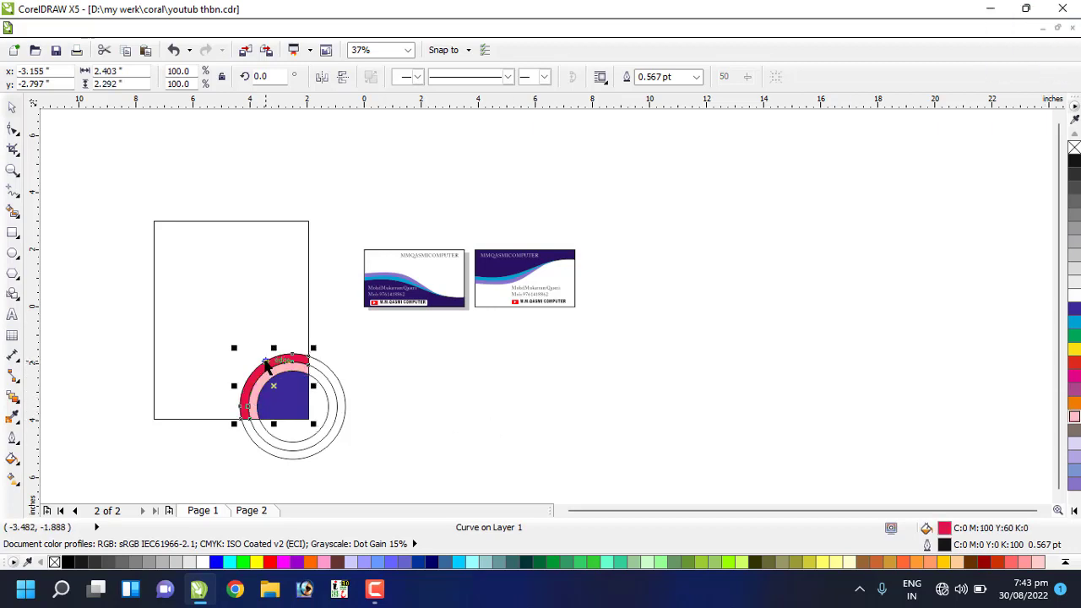
click(1074, 405)
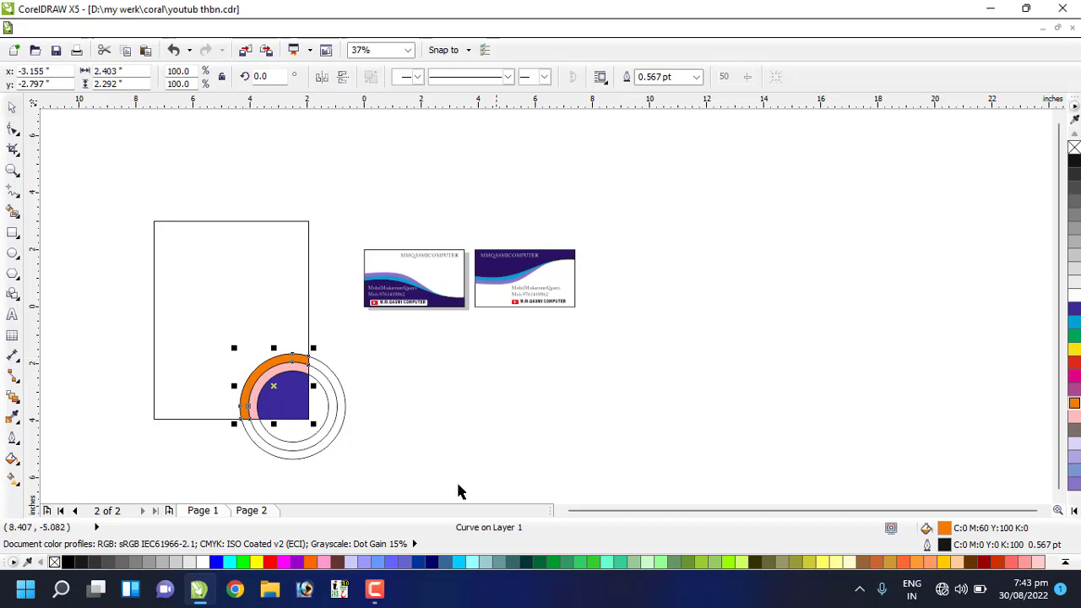
Step: Delete the largest and smallest construction circles and centre the remaining one on the portrait rectangle's upper left corner
click(344, 407)
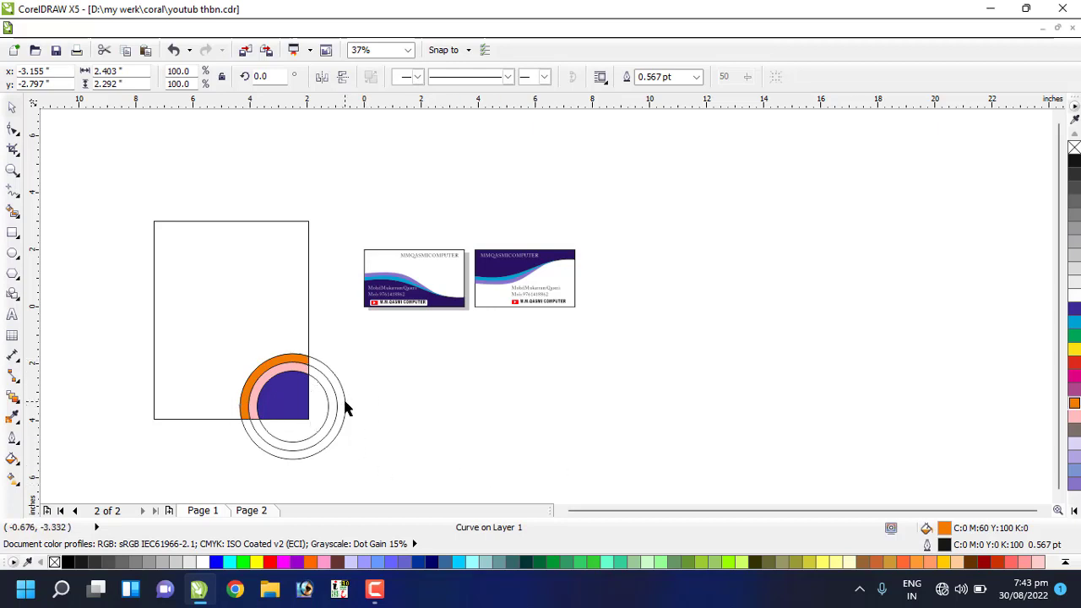
key(Delete)
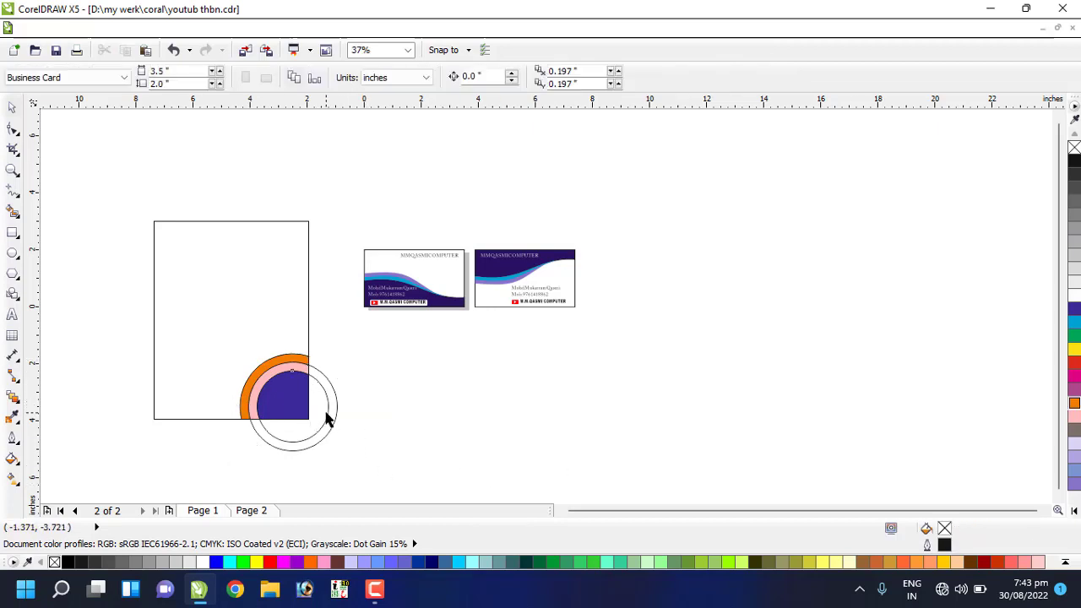
click(334, 427)
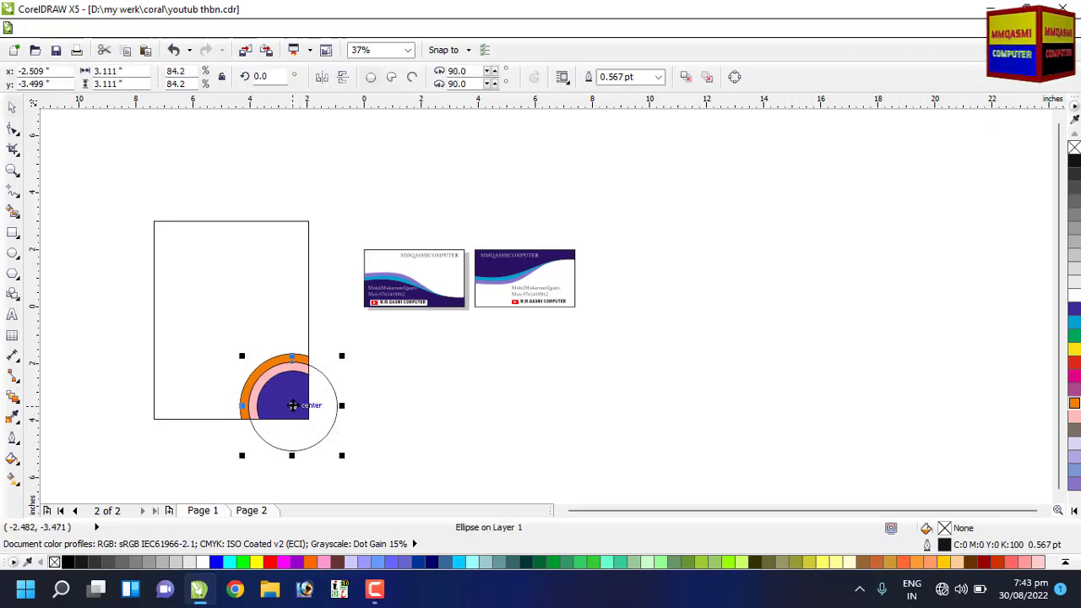
drag(292, 406, 157, 228)
drag(177, 264, 180, 265)
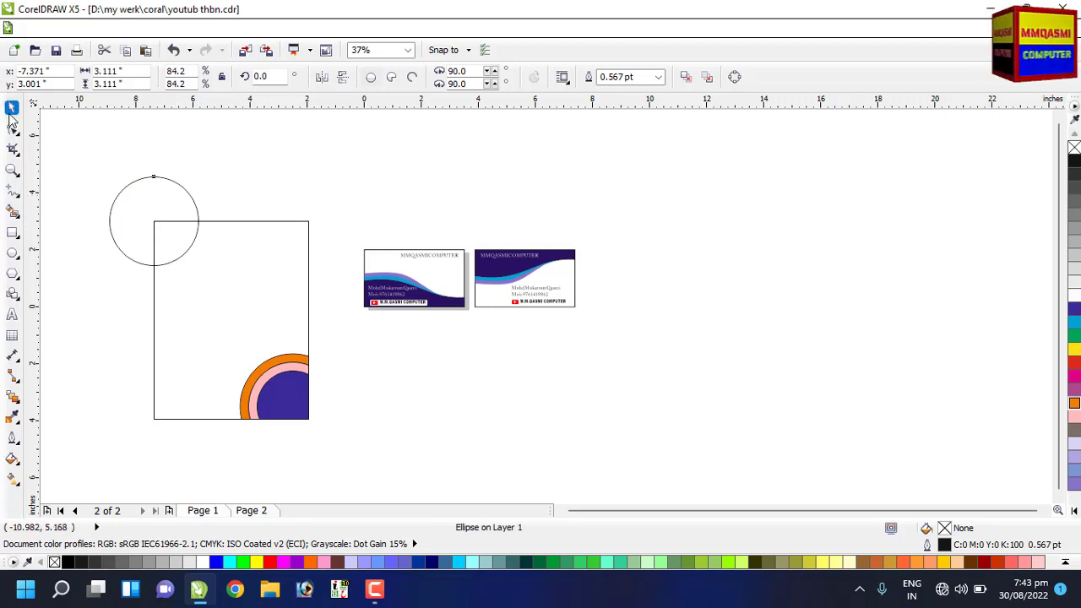
Step: Add two smaller concentric copies inside the upper left circle, about 2.67 and 2.15 inches across
click(141, 222)
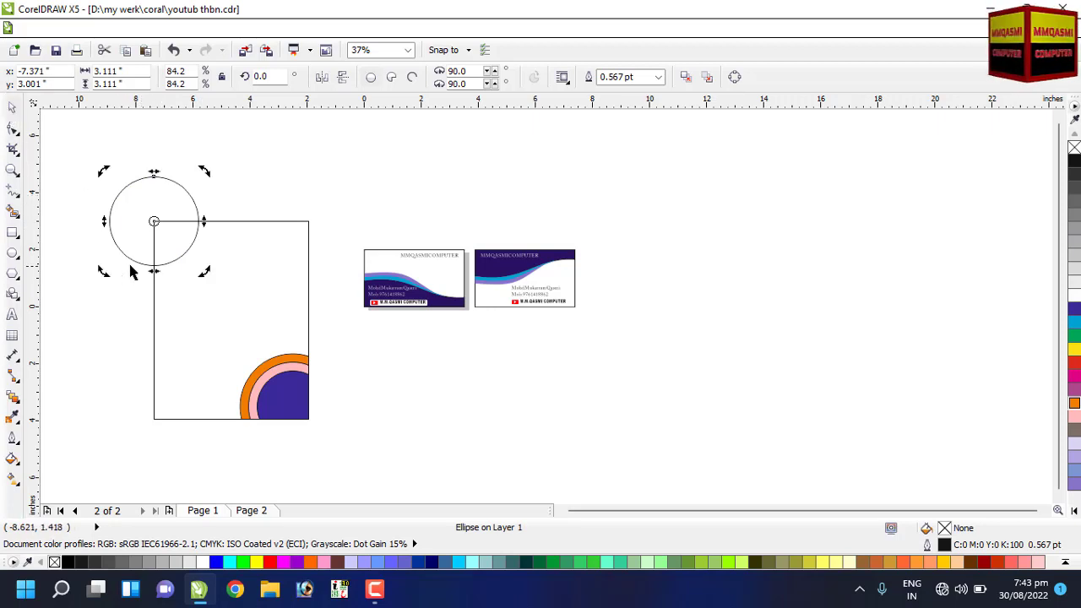
click(145, 222)
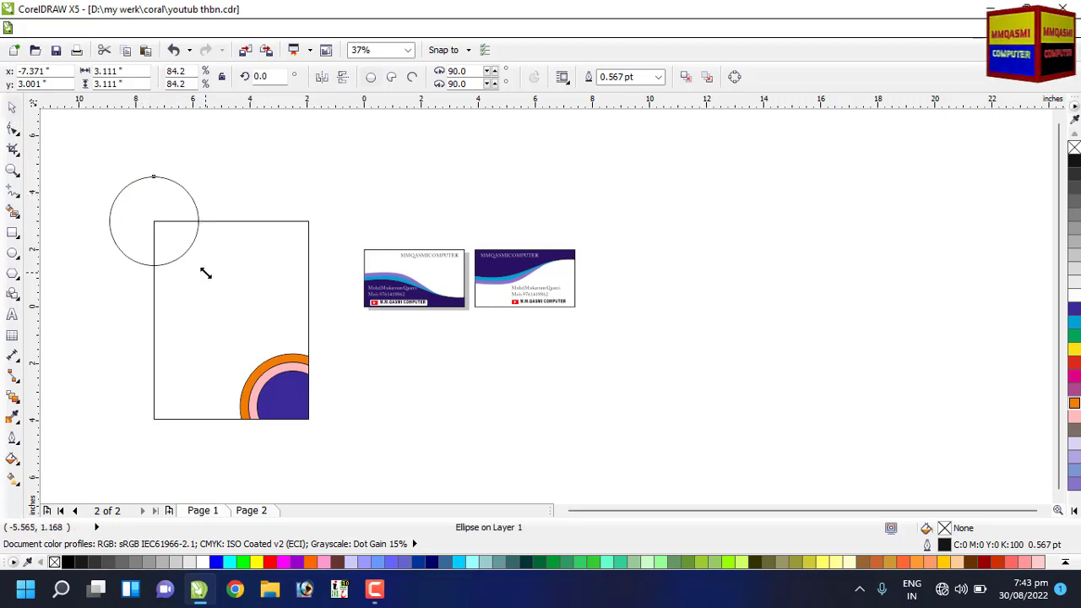
drag(204, 269, 195, 267)
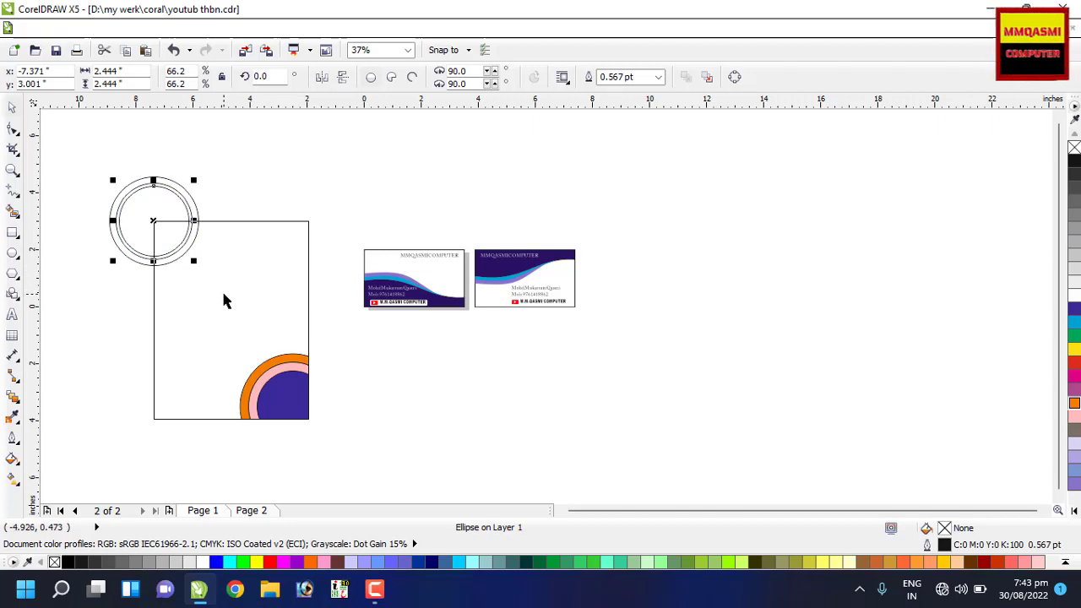
key(ctrl+z)
drag(198, 265, 193, 263)
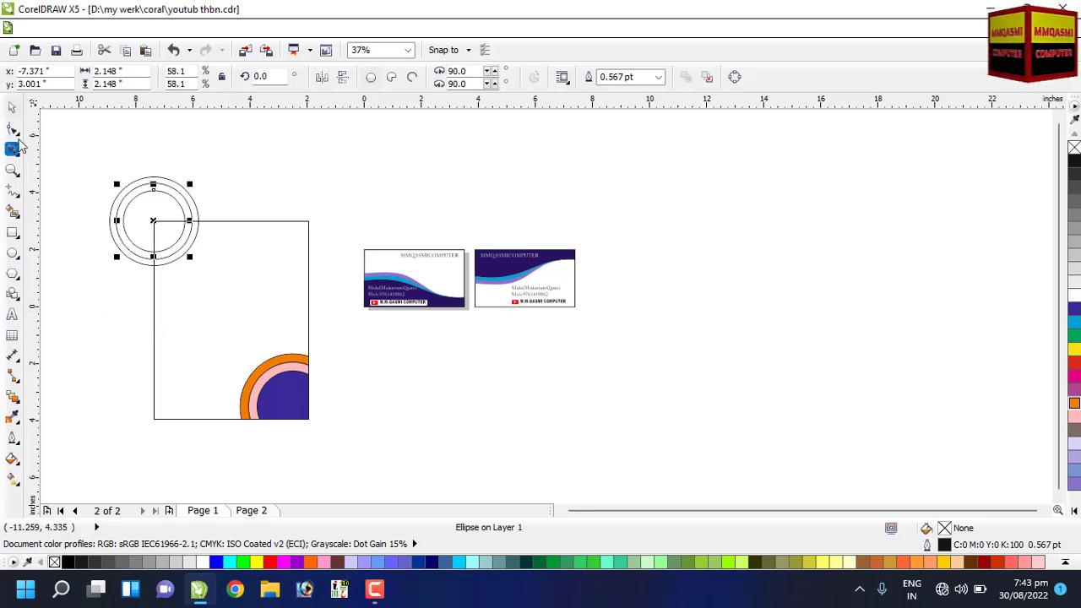
Step: Smart-fill the inner area and both ring areas inside the rectangle's upper left corner with red (C:0 M:100 Y:60 K:0)
click(15, 215)
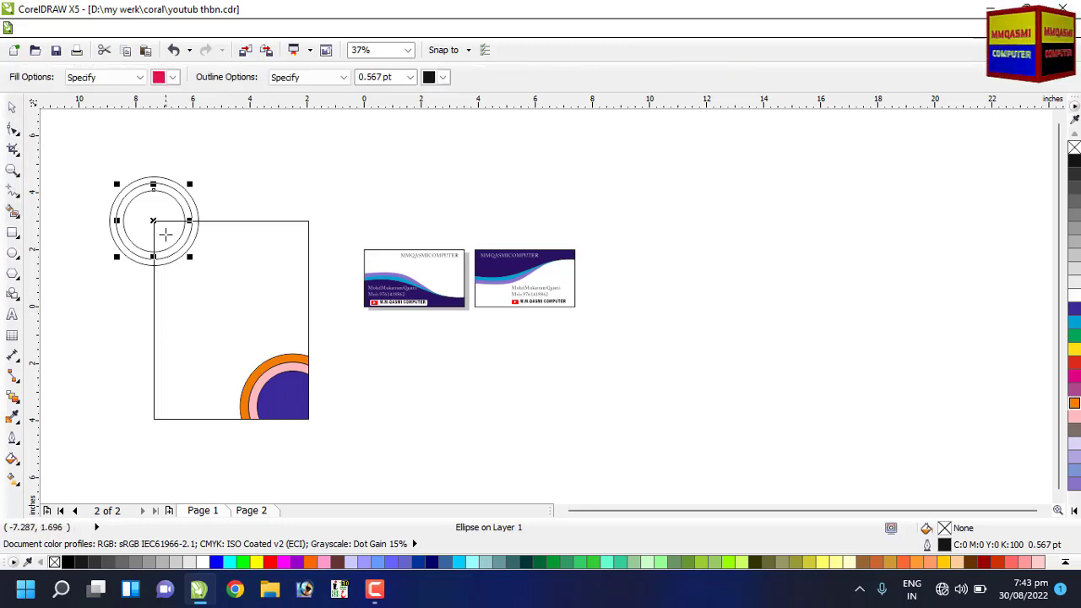
click(169, 241)
click(175, 250)
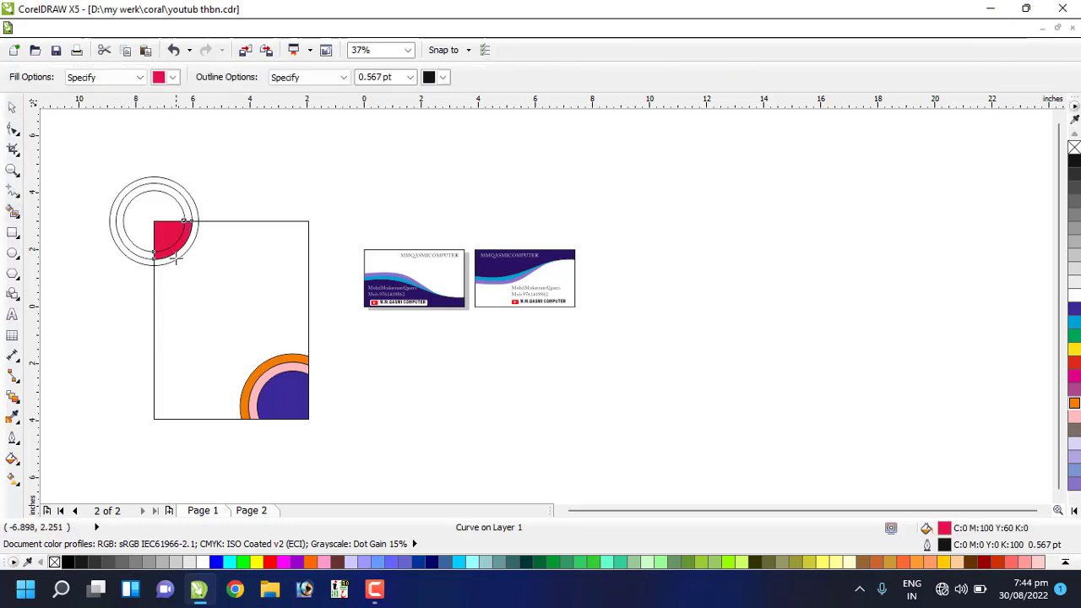
click(177, 259)
Step: Delete the three construction circles around the upper left corner, keeping only the filled shapes
click(11, 107)
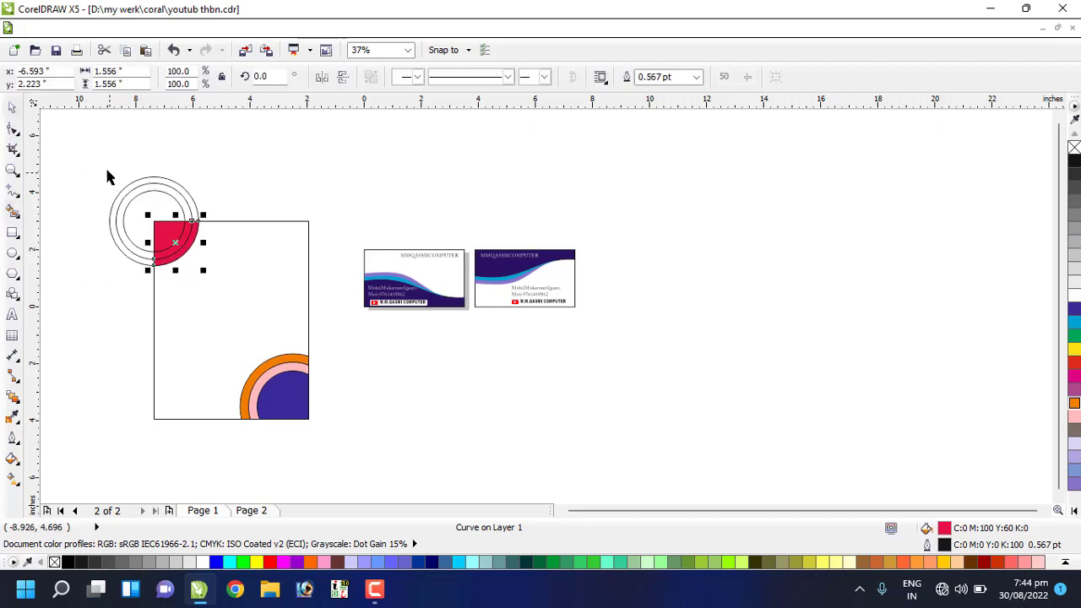
click(133, 201)
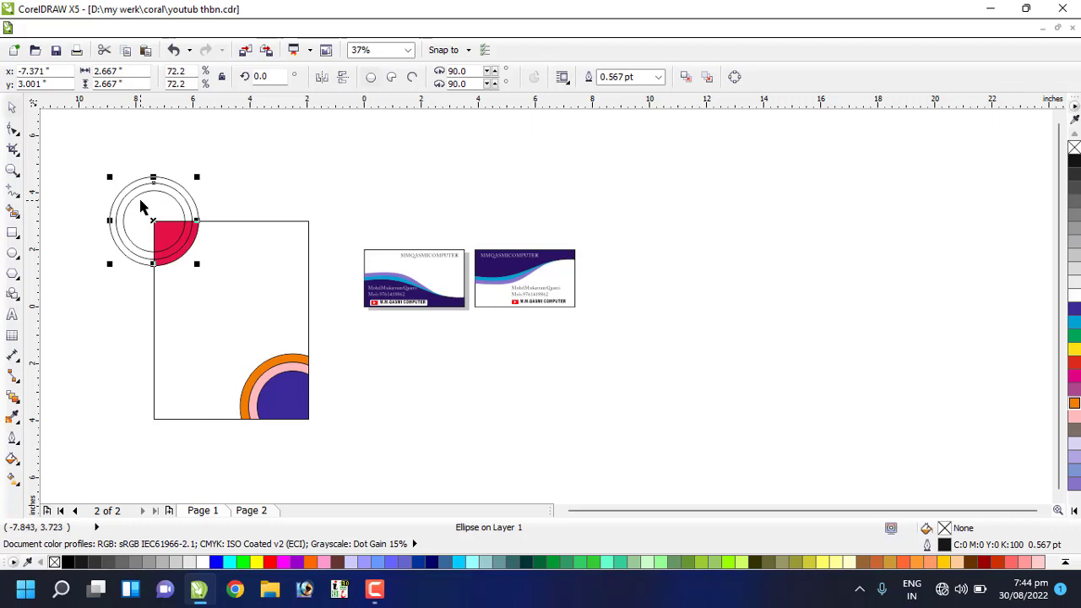
key(Delete)
click(137, 194)
key(Delete)
click(138, 187)
key(Delete)
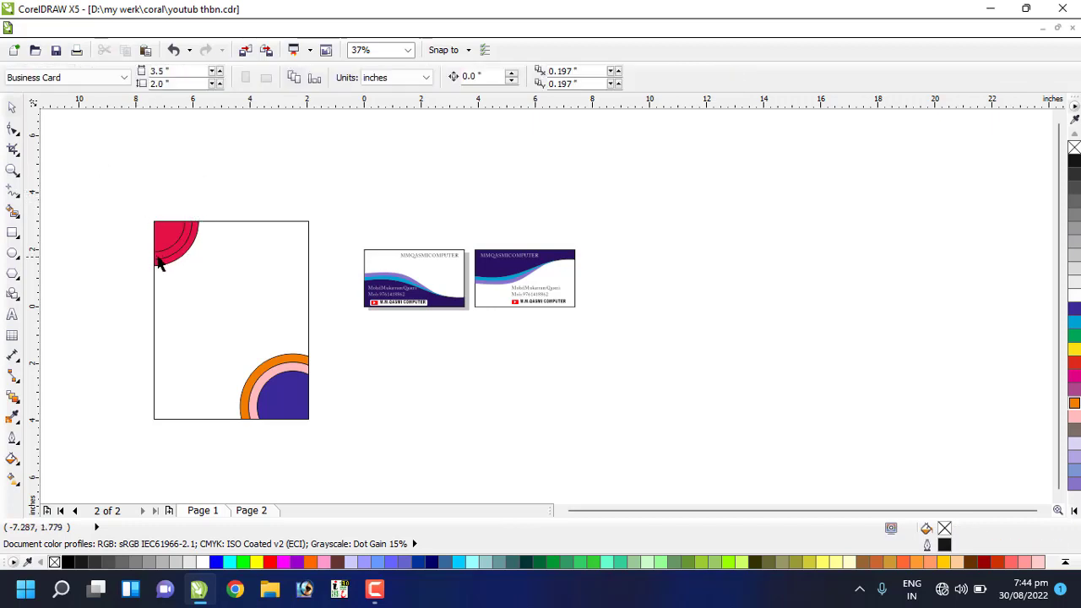
Step: Recolour the upper left corner shapes: inner area green, middle ring yellow (C:0 M:0 Y:100 K:0), and outer ring blue
click(12, 169)
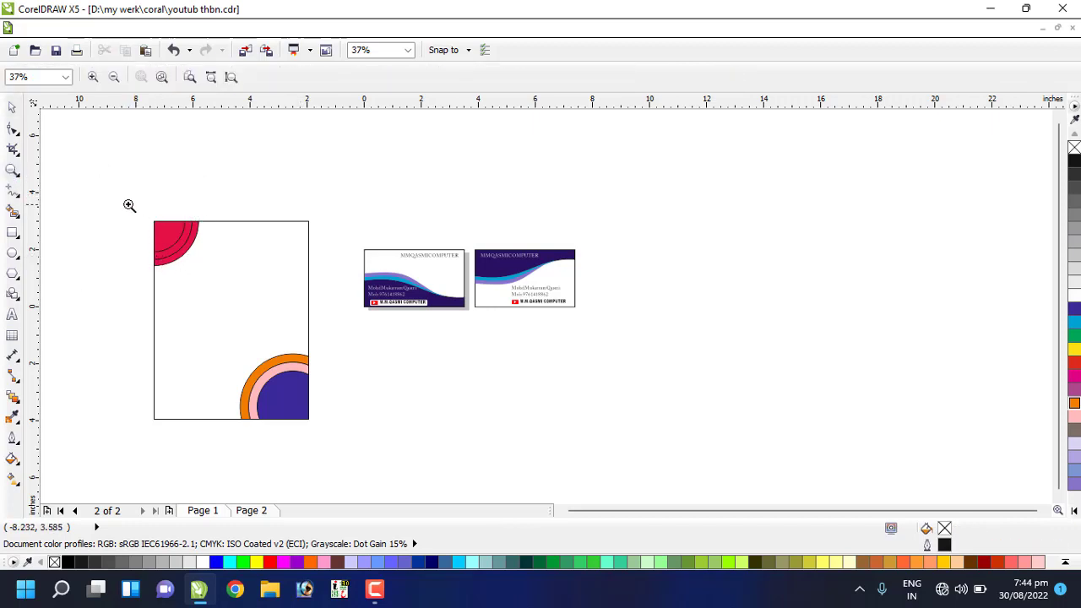
drag(127, 206, 237, 297)
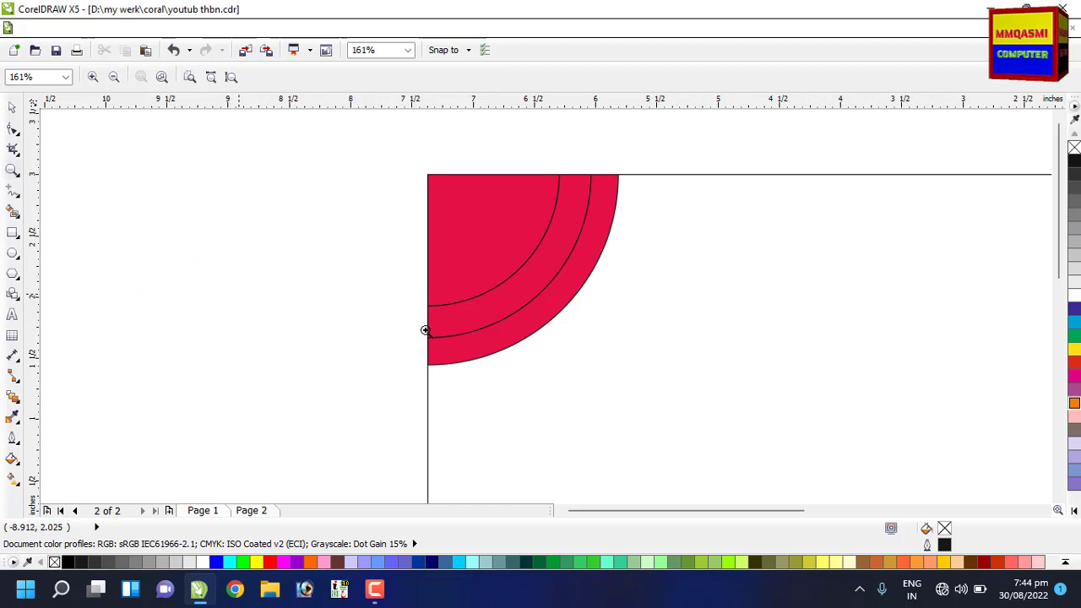
click(12, 107)
click(485, 258)
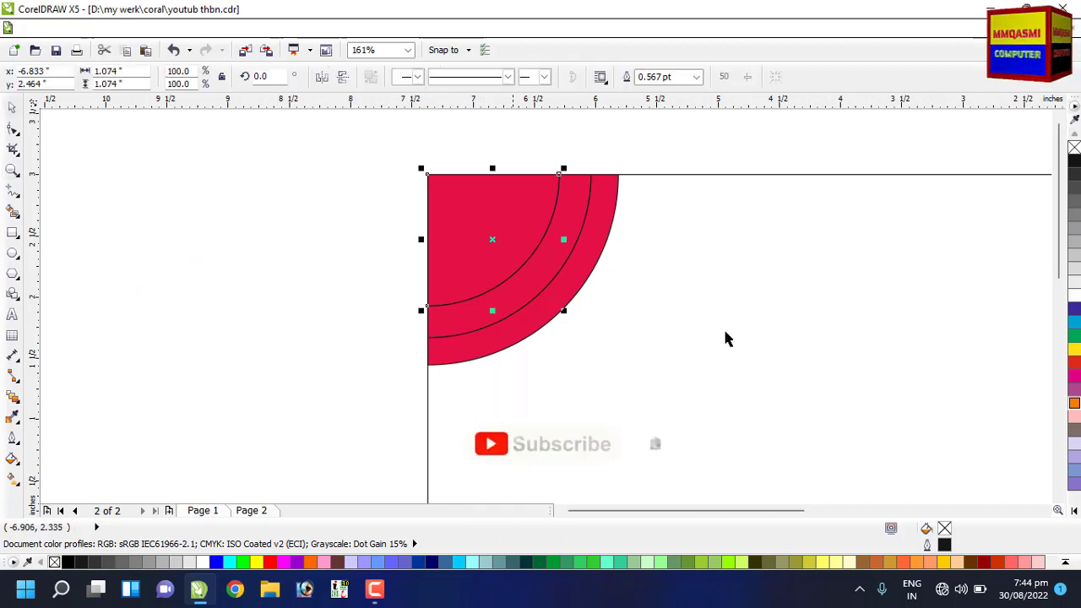
click(1074, 338)
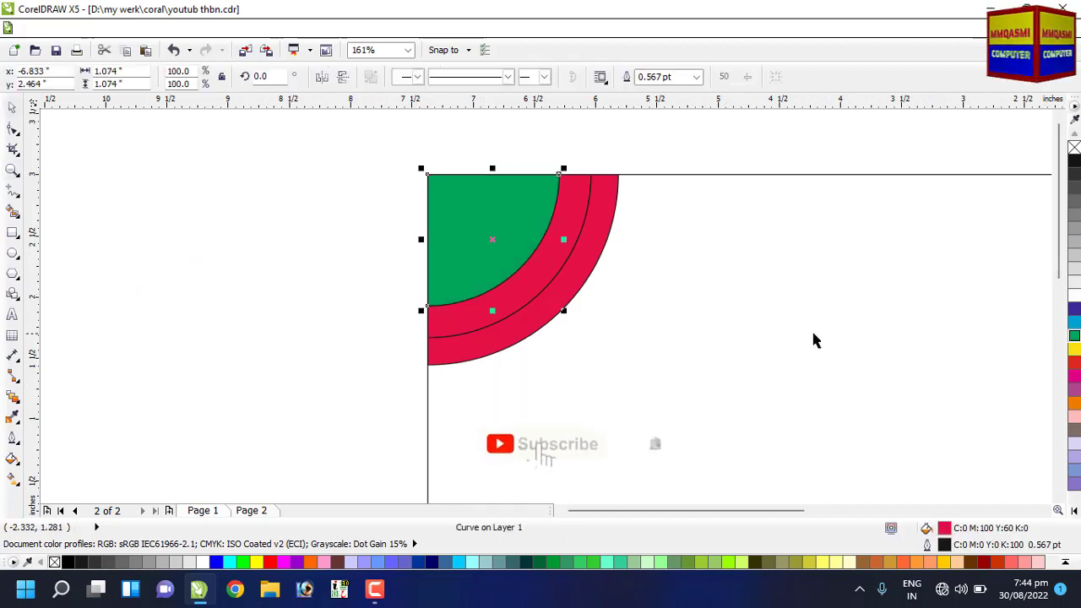
click(542, 281)
click(1074, 349)
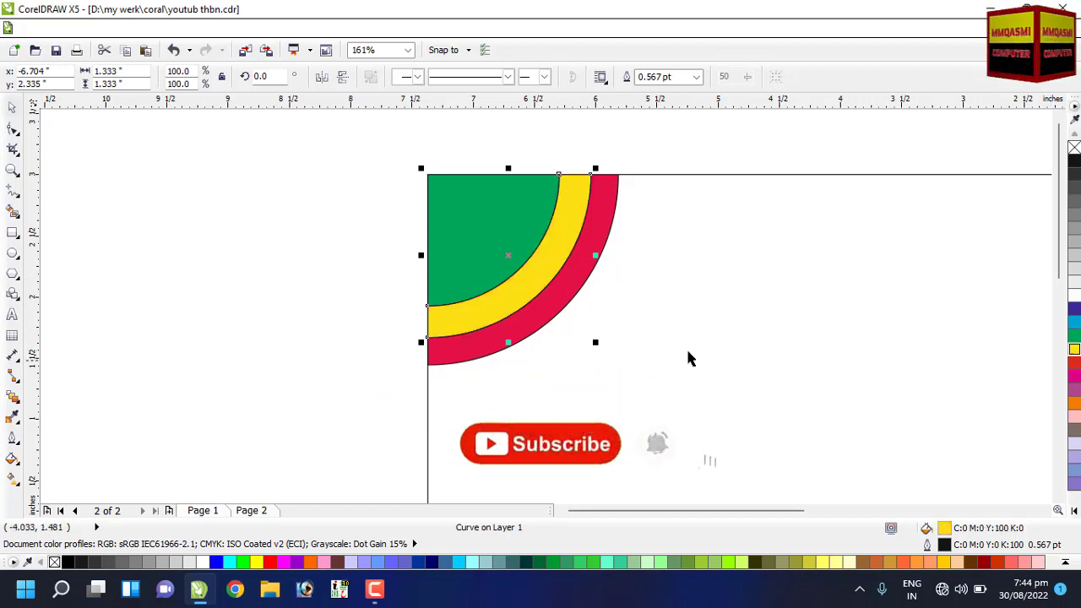
click(558, 319)
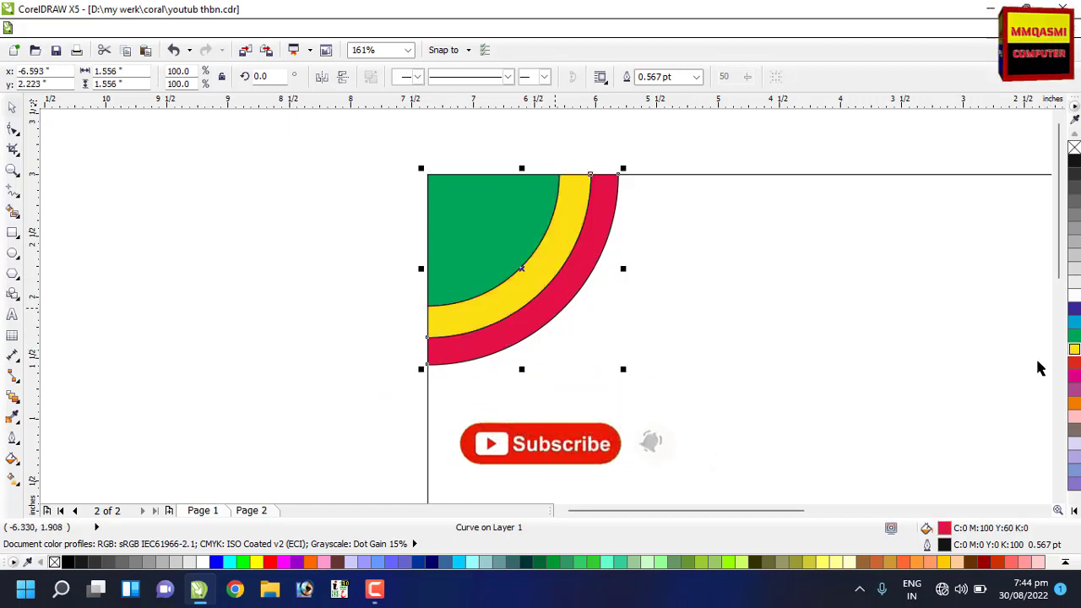
click(1074, 308)
Step: Remove the outlines from the three shapes in the upper left corner and the three in the lower right corner
drag(363, 159, 678, 412)
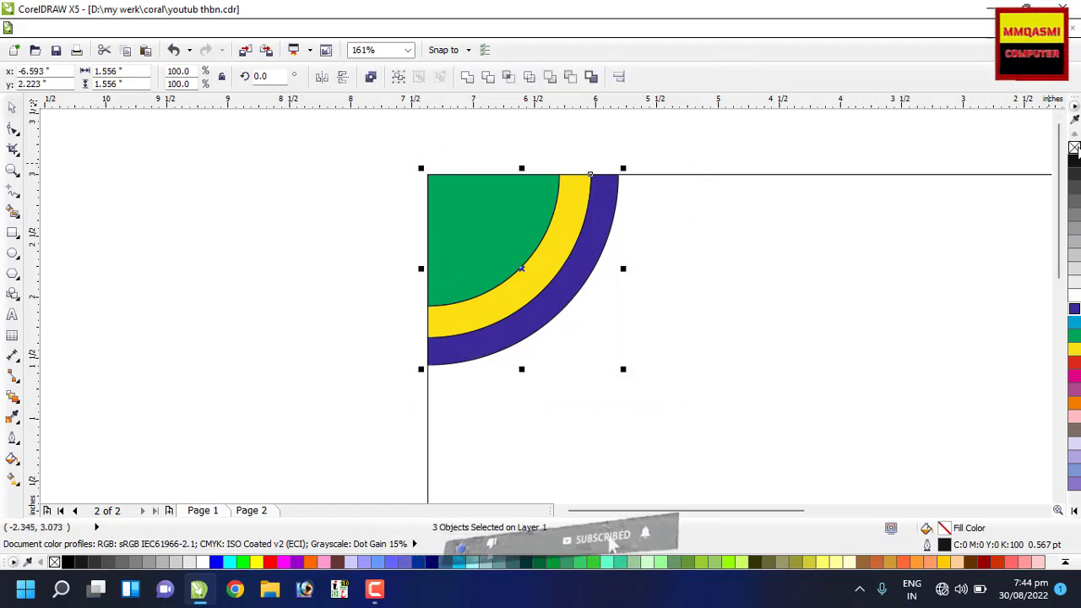
right_click(1074, 148)
key(F4)
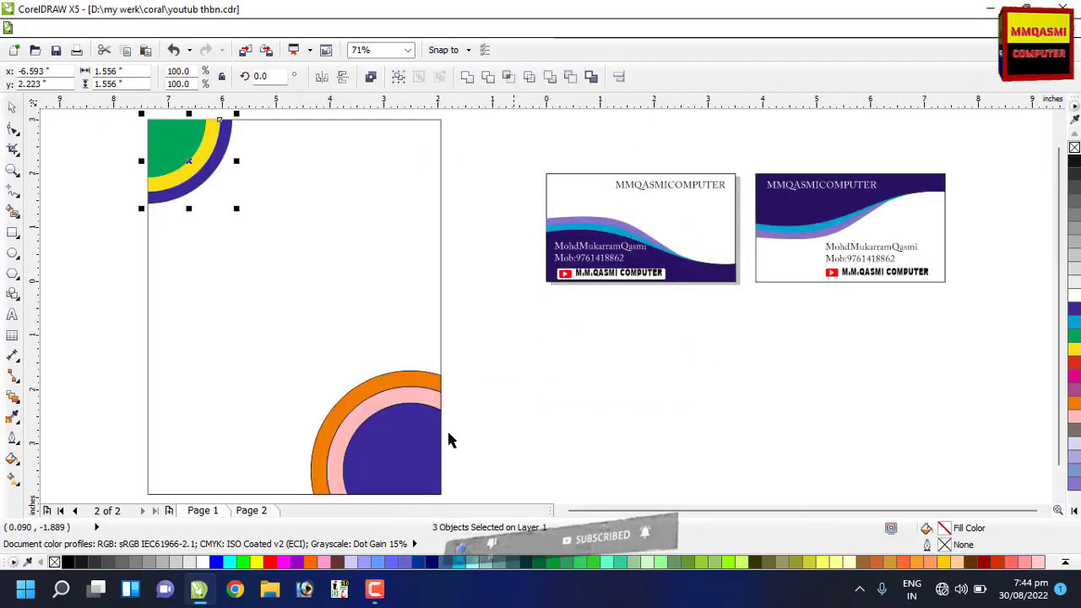
drag(507, 328, 304, 496)
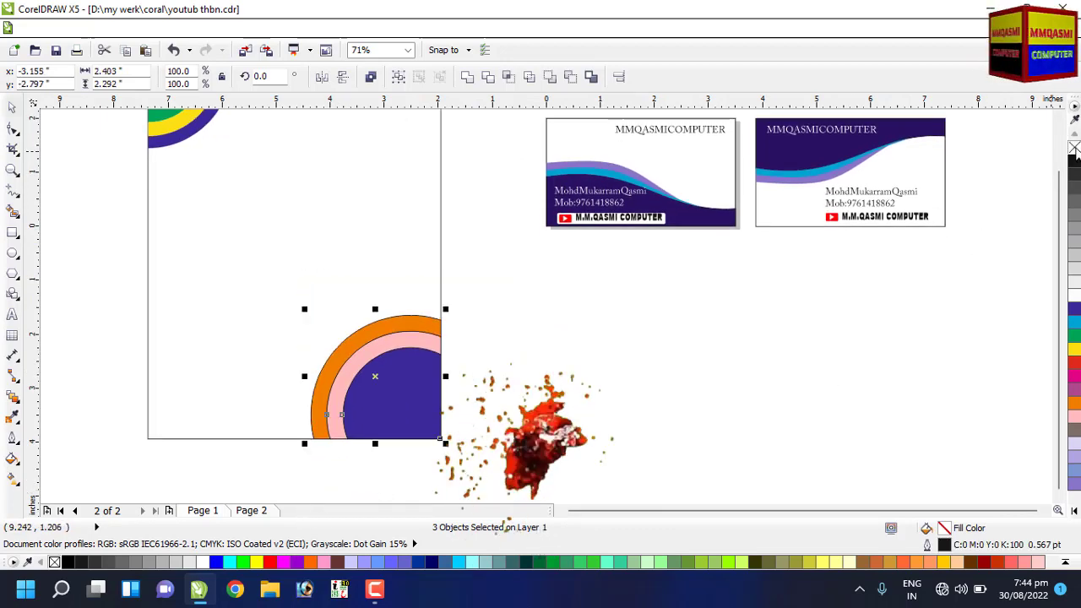
right_click(1074, 150)
Step: Fill the portrait rectangle with black (C:0 M:0 Y:0 K:100)
click(702, 413)
click(292, 264)
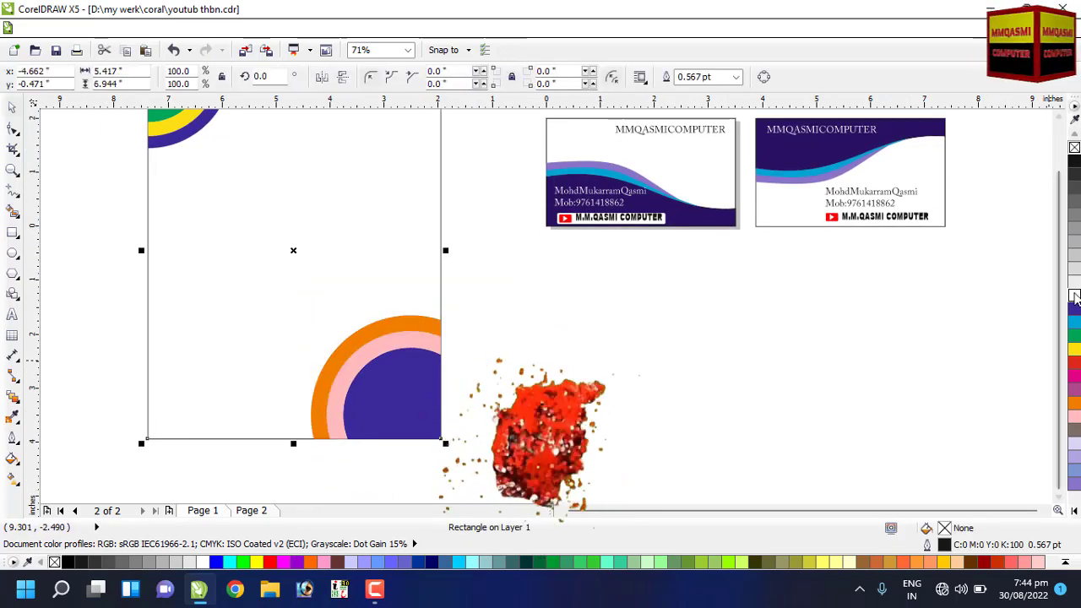
click(1075, 160)
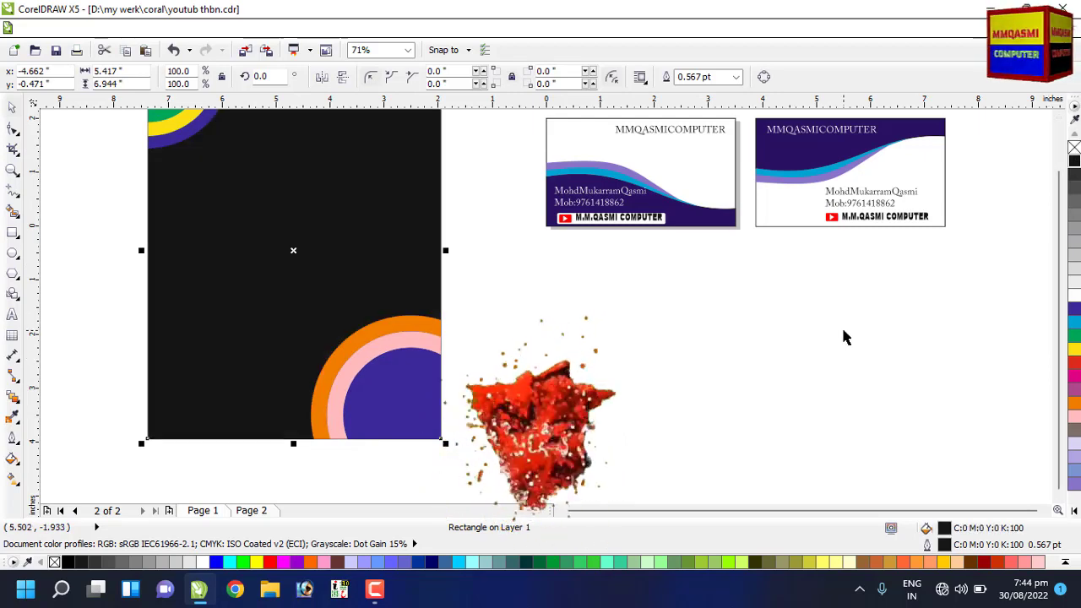